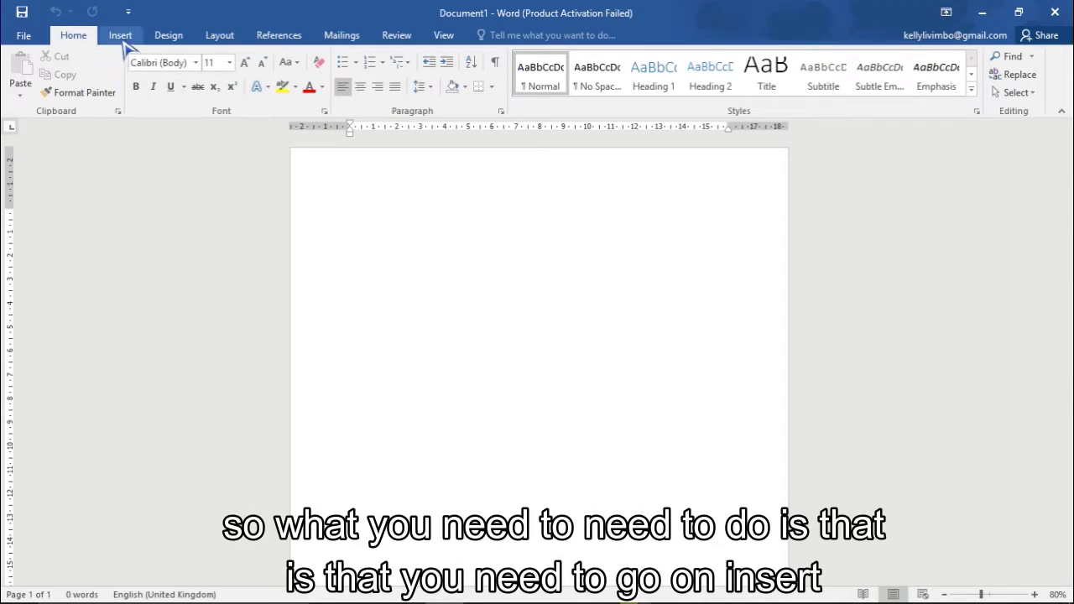
Insert an empty 4x4 table using the Table grid on the Insert tab.
{"action": "left_click", "coordinate": [120, 35]}
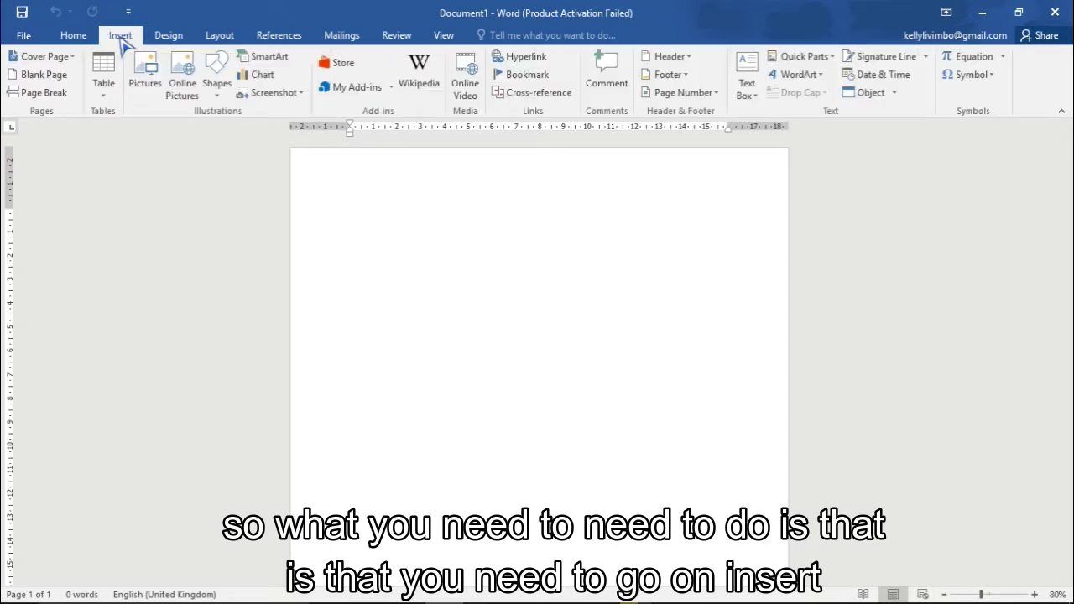
{"action": "left_click", "coordinate": [105, 98]}
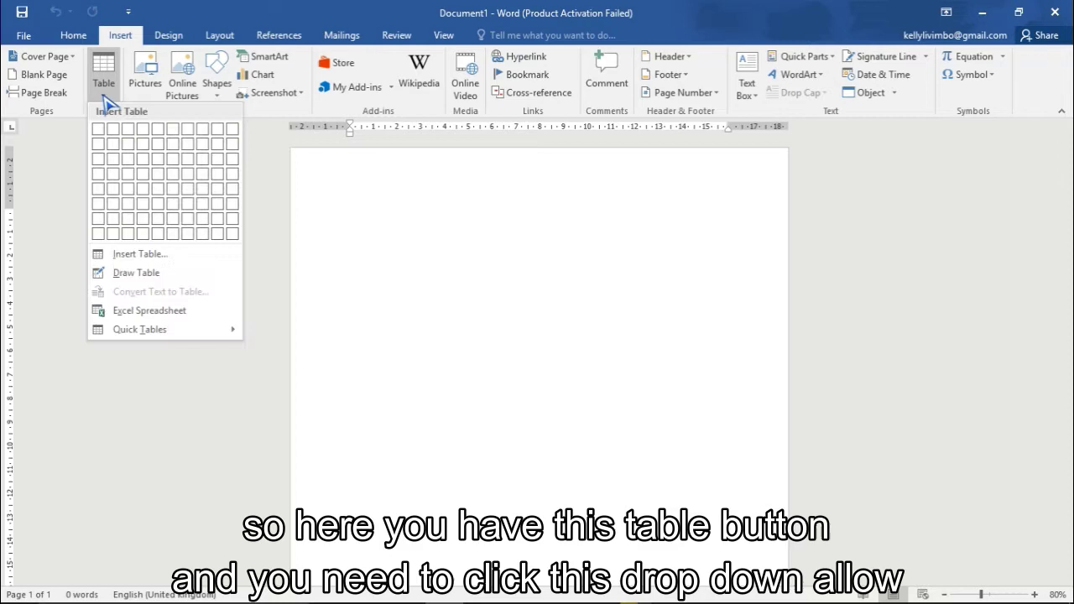
{"action": "left_click", "coordinate": [144, 180]}
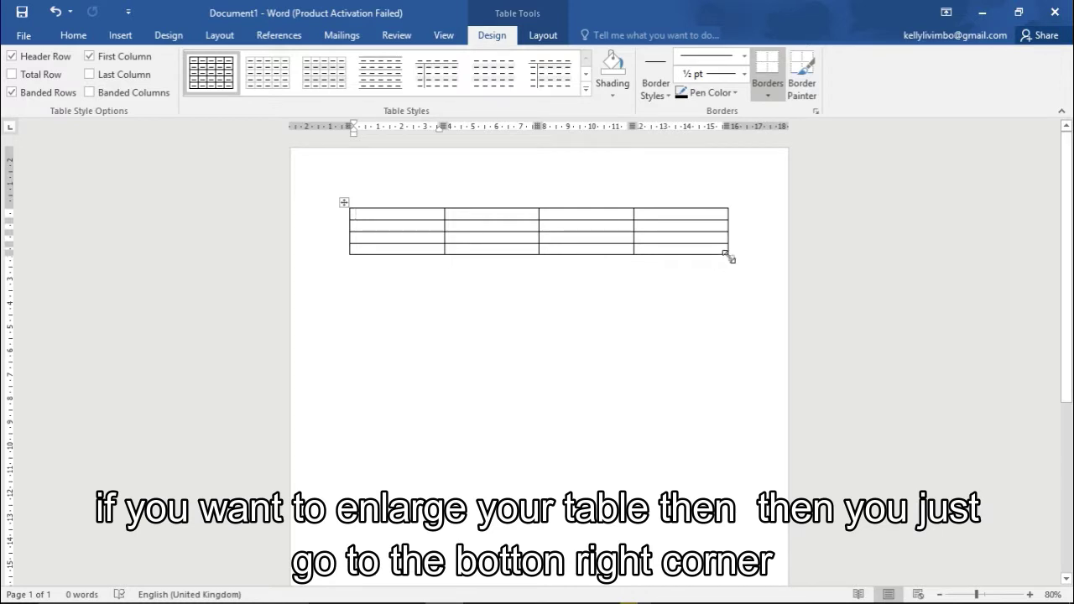
Make the 4x4 table's rows taller and move the table further down the page.
{"action": "left_click_drag", "start_coordinate": [728, 256], "coordinate": [743, 346]}
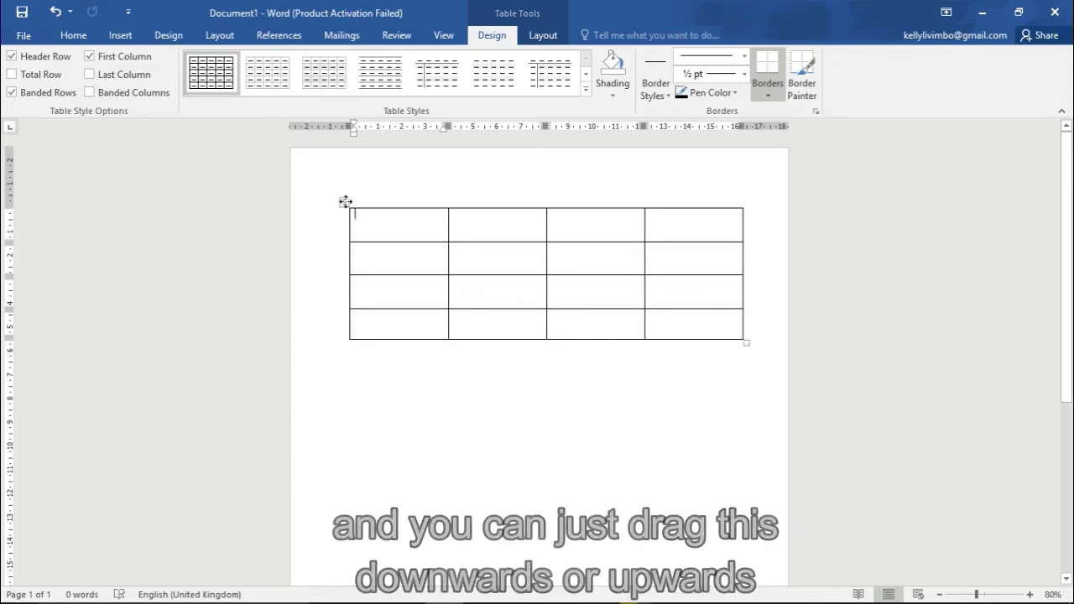
{"action": "left_click", "coordinate": [344, 201]}
{"action": "left_click_drag", "start_coordinate": [344, 201], "coordinate": [343, 314]}
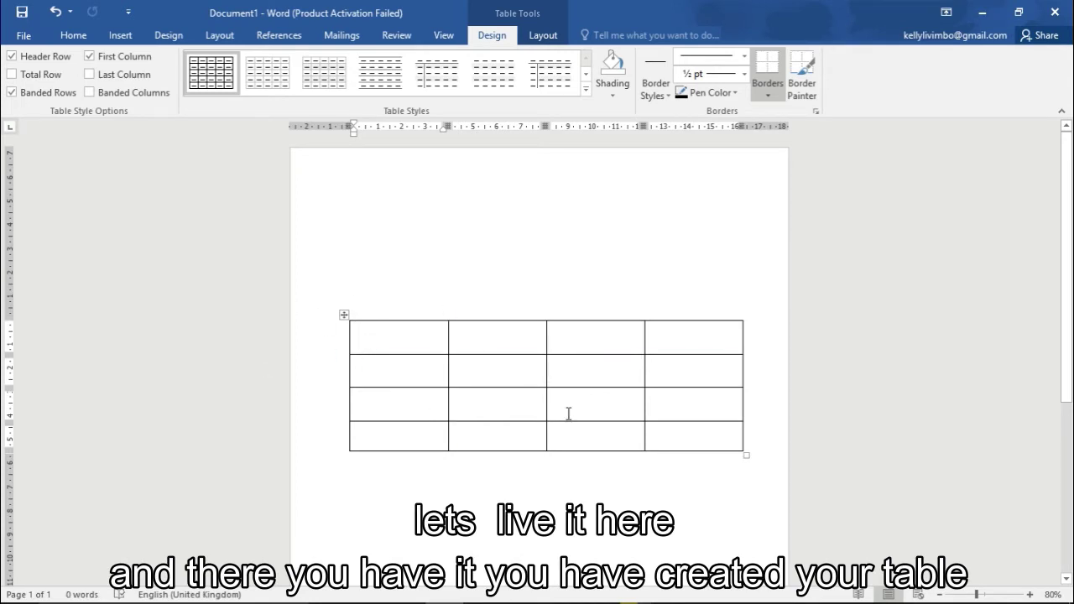
{"action": "left_click", "coordinate": [118, 35]}
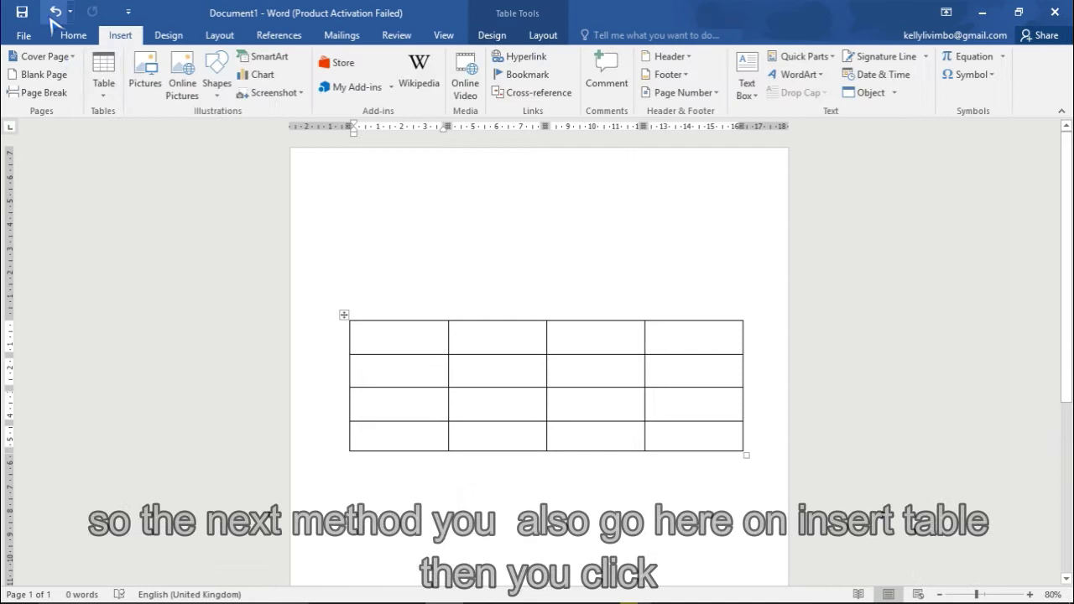
Insert a 9-column, 7-row table through the Insert Table dialog into the 4x4 table's first cell.
{"action": "left_click", "coordinate": [105, 94]}
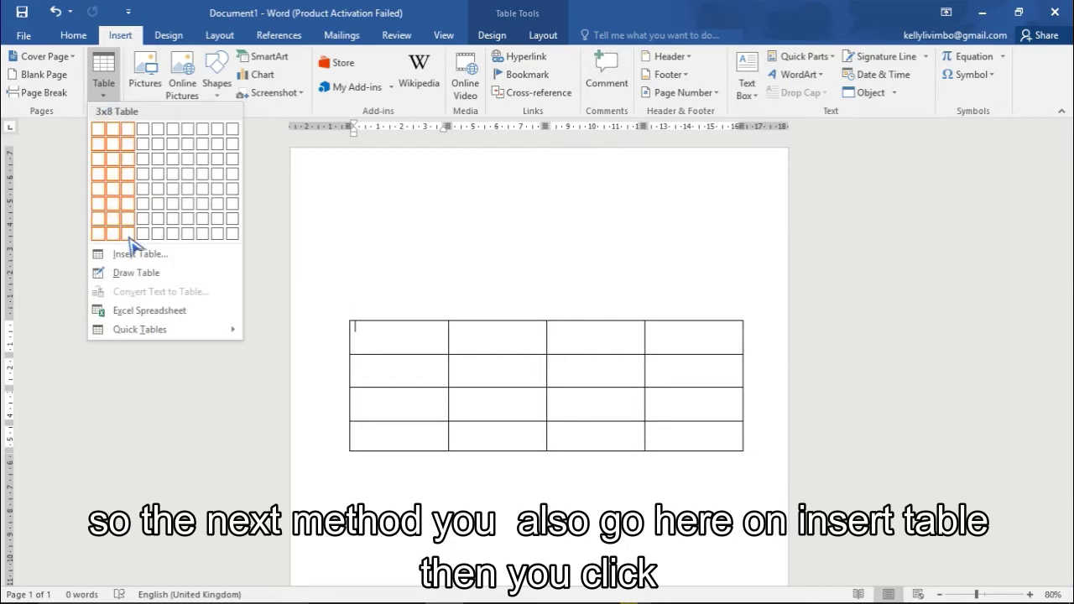
{"action": "left_click", "coordinate": [132, 254]}
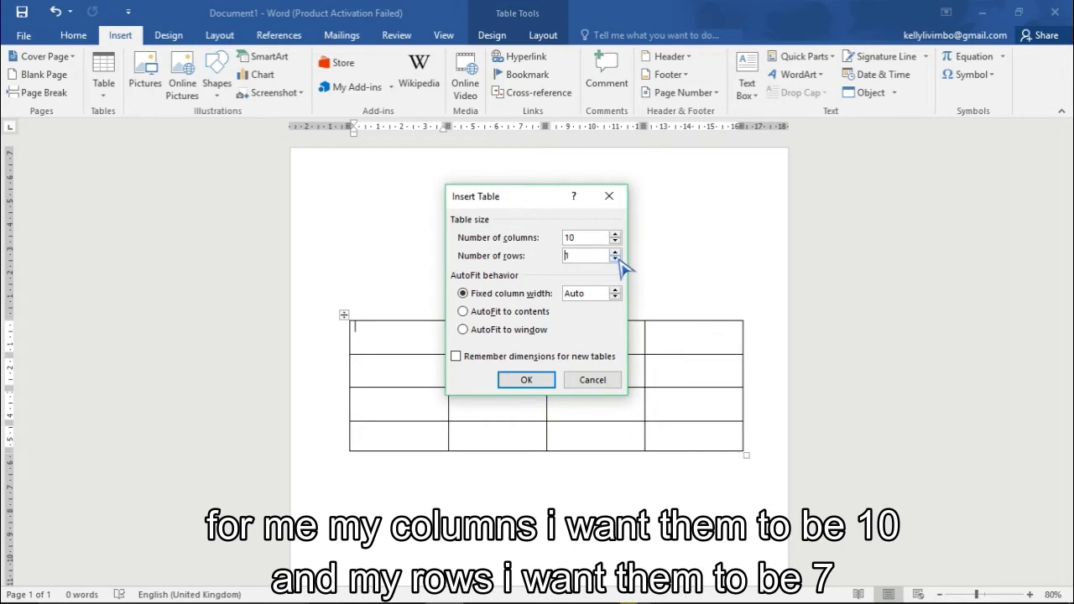
{"action": "key", "text": "BackSpace"}
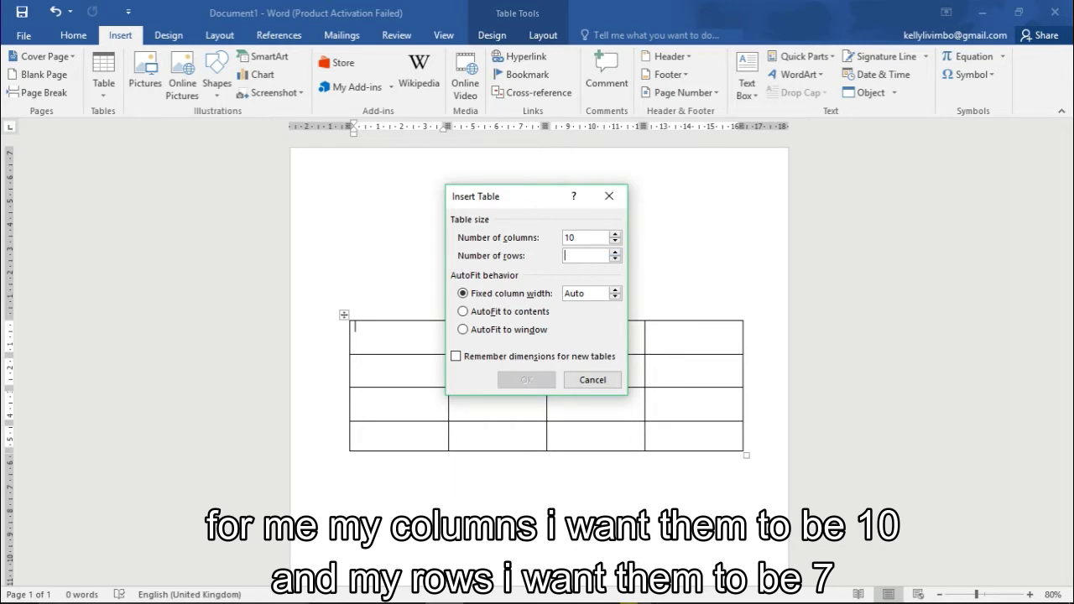
{"action": "type", "text": "7"}
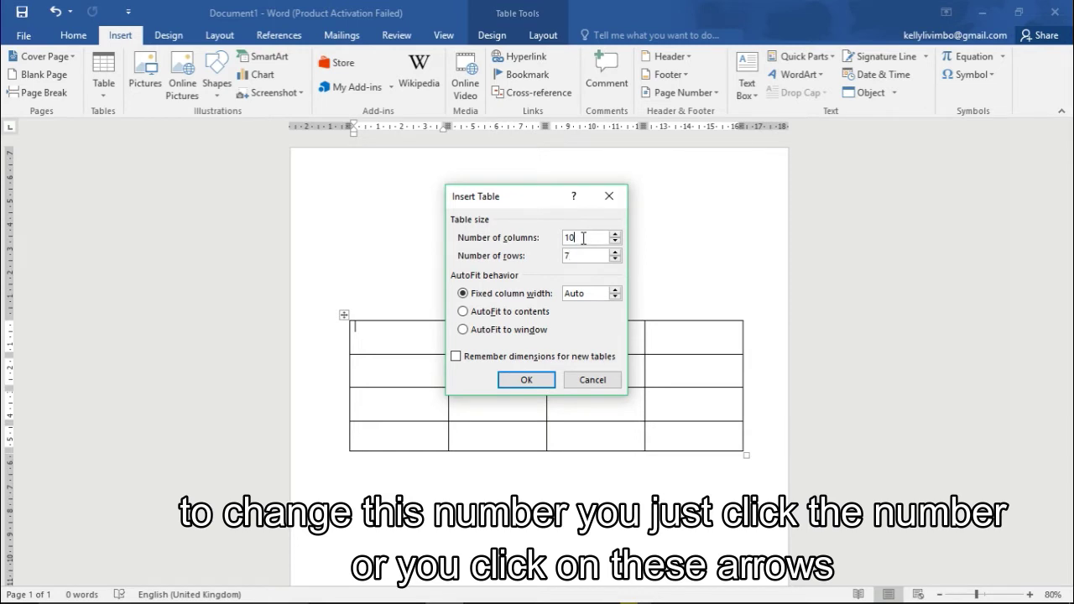
{"action": "left_click", "coordinate": [583, 238]}
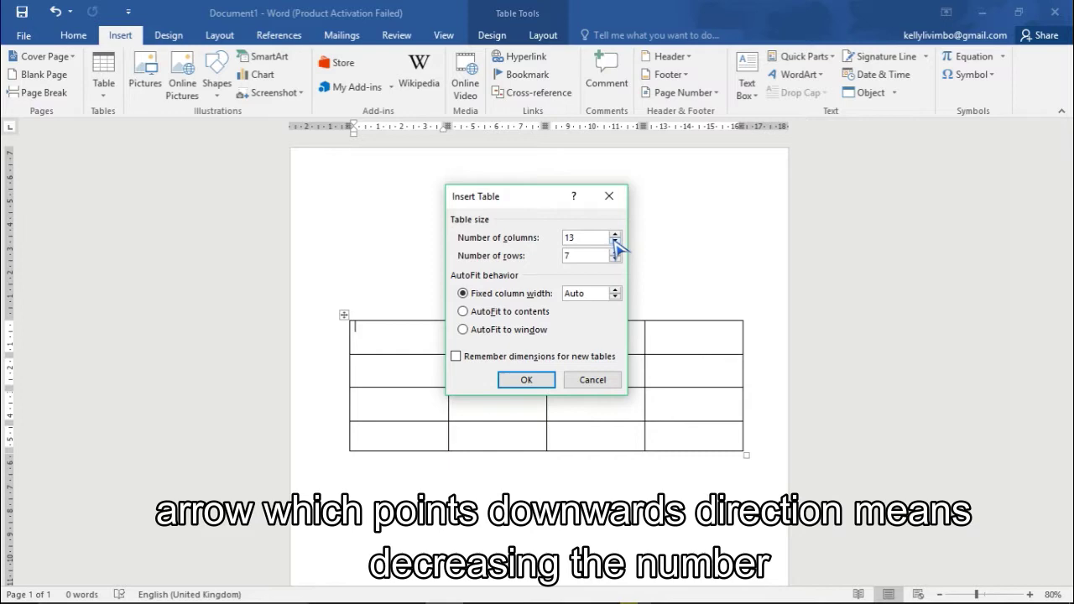
{"action": "left_click", "coordinate": [615, 241]}
{"action": "left_click", "coordinate": [615, 241]}
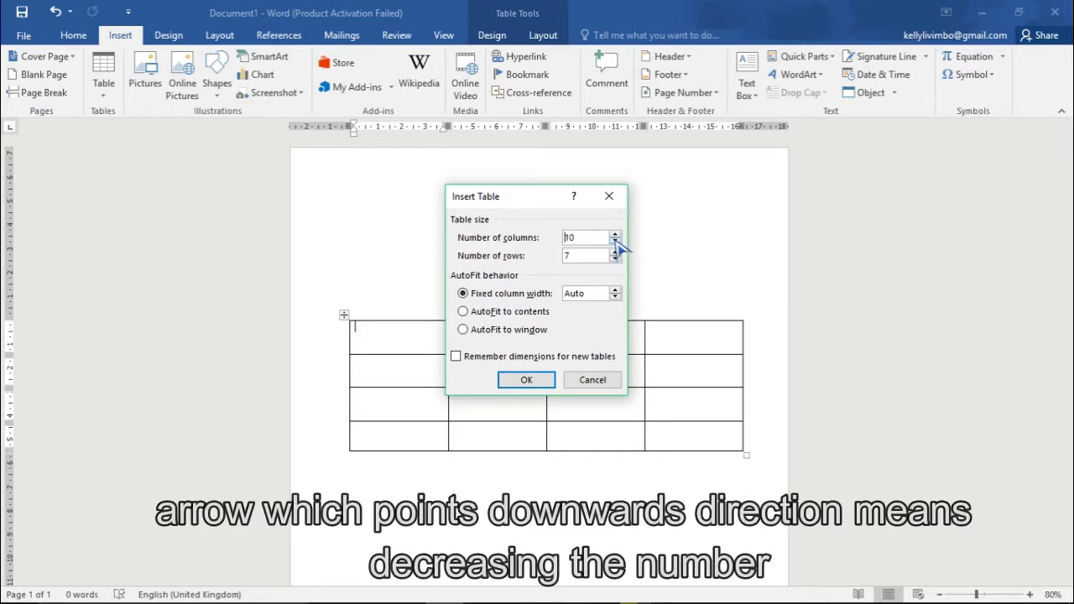
{"action": "left_click", "coordinate": [615, 242]}
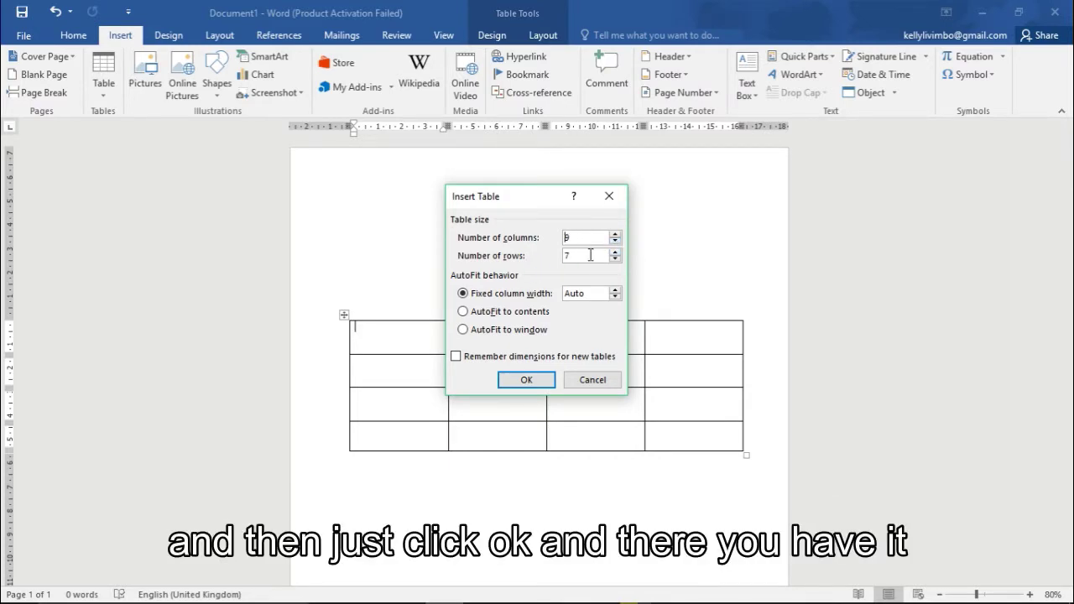
{"action": "left_click", "coordinate": [527, 382]}
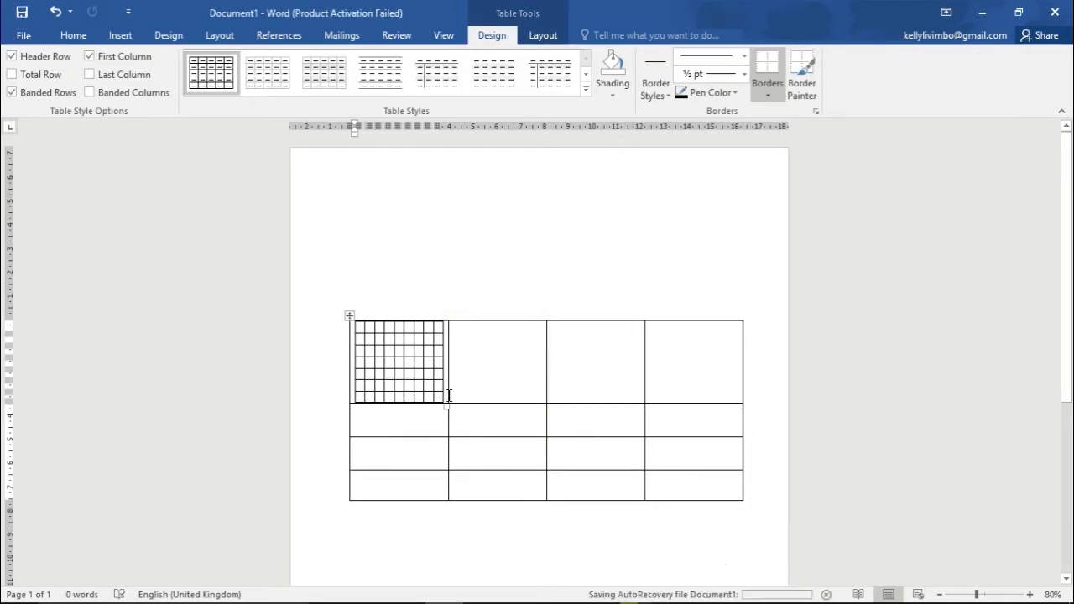
Move the 9x7 table out above the 4x4 table and widen it to nearly page width.
{"action": "left_click_drag", "start_coordinate": [349, 317], "coordinate": [354, 207]}
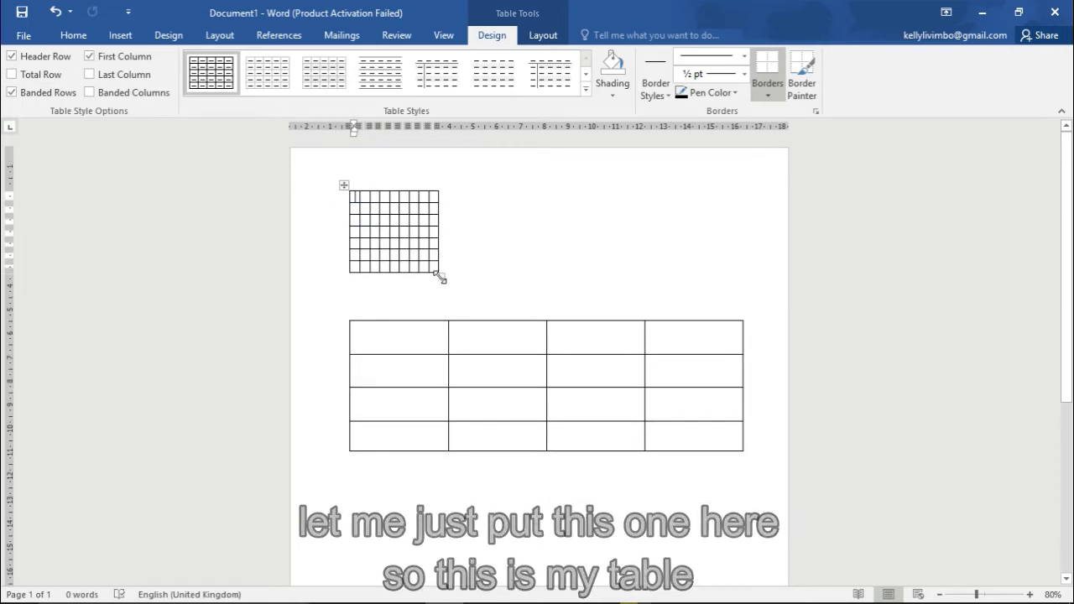
{"action": "left_click_drag", "start_coordinate": [439, 277], "coordinate": [728, 306]}
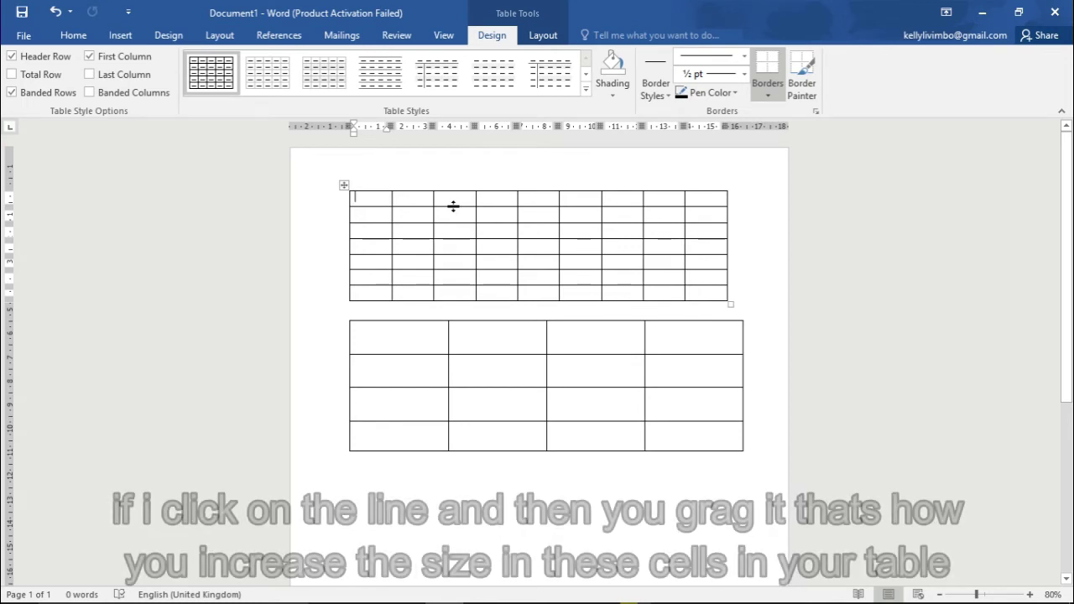
Drag the upper table's first-row bottom border down and its first-column border right.
{"action": "left_click_drag", "start_coordinate": [453, 206], "coordinate": [453, 219]}
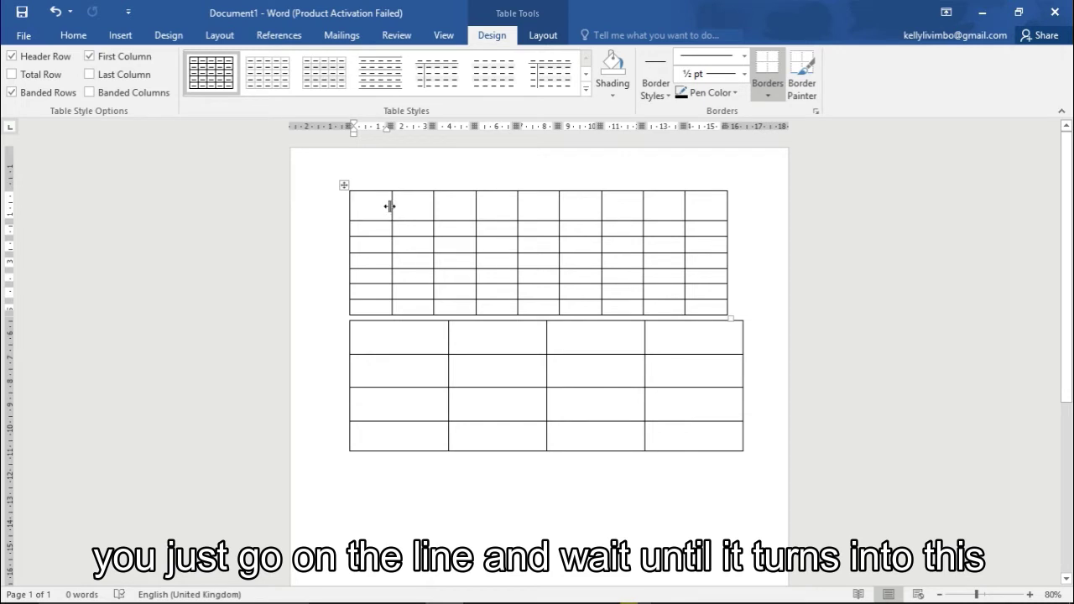
{"action": "left_click_drag", "start_coordinate": [390, 206], "coordinate": [414, 206]}
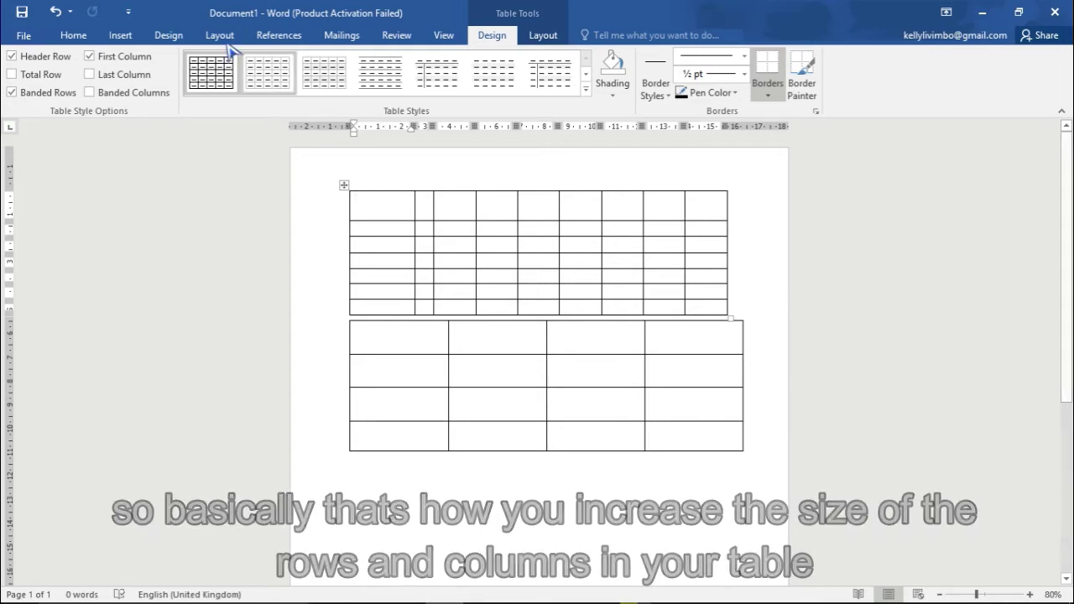
Turn on Draw Table from the Insert tab's Table menu and scroll down the page.
{"action": "left_click", "coordinate": [122, 36]}
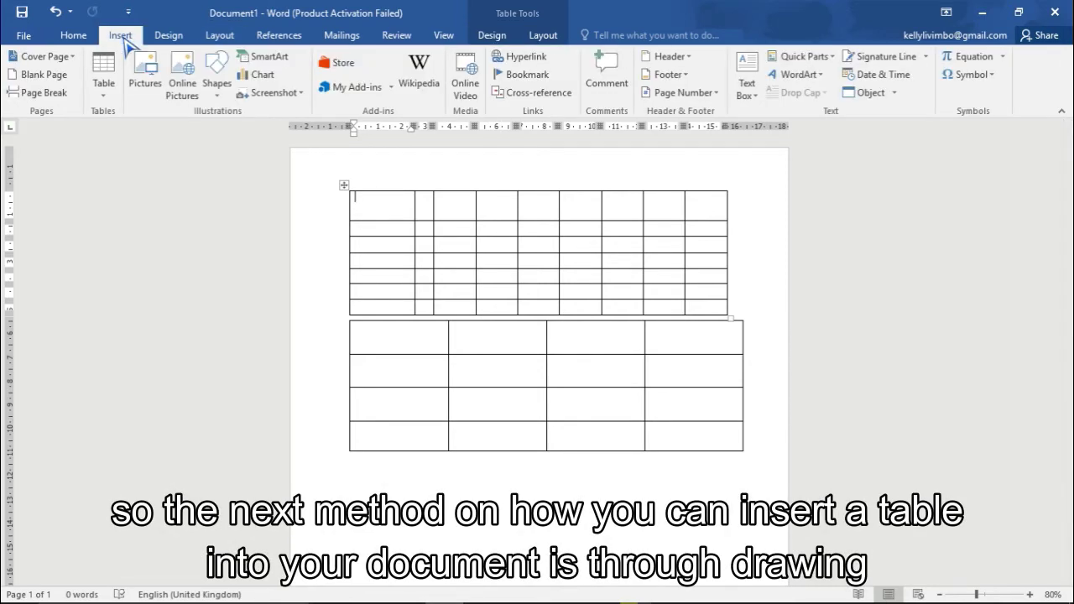
{"action": "left_click", "coordinate": [106, 94]}
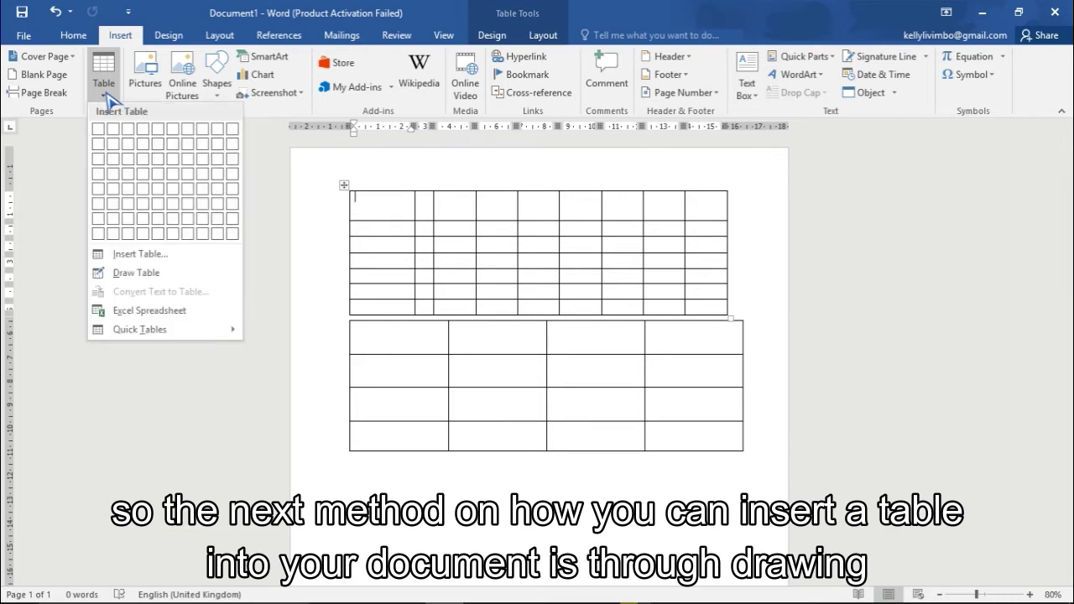
{"action": "left_click", "coordinate": [134, 274]}
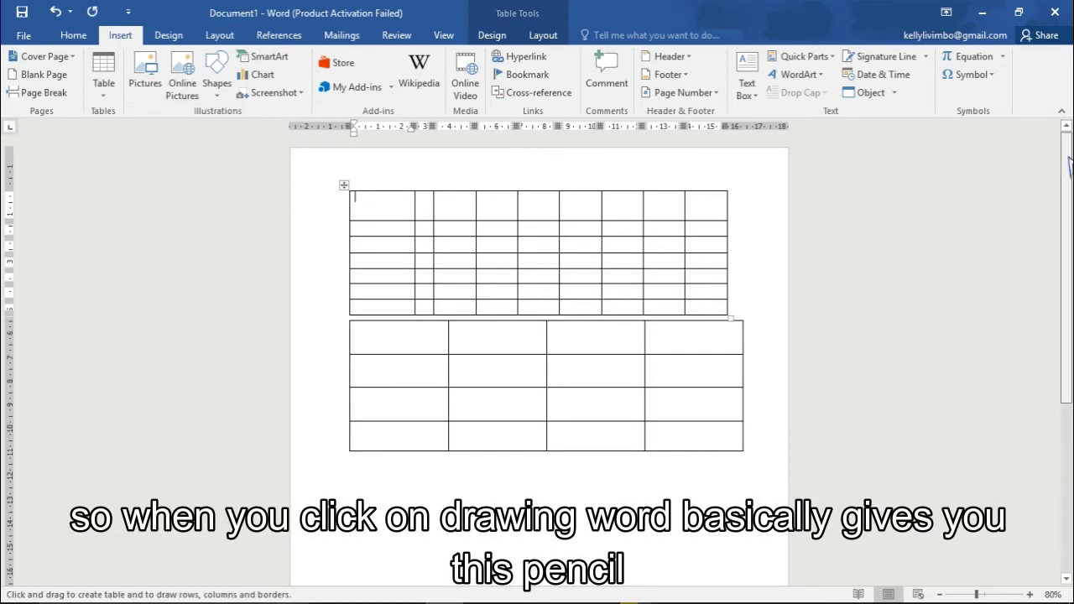
{"action": "scroll", "coordinate": [536, 335], "scroll_direction": "down", "scroll_amount": 2}
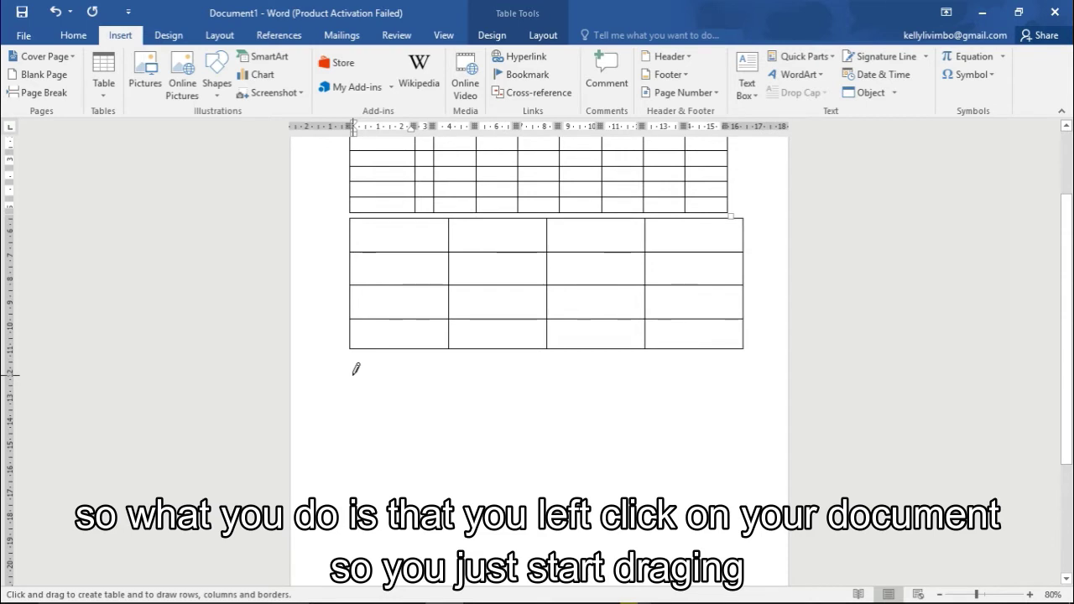
Draw a large single-cell box freehand directly beneath the 4x4 table.
{"action": "mouse_move", "coordinate": [353, 375]}
{"action": "left_mouse_down"}
{"action": "mouse_move", "coordinate": [472, 436]}
{"action": "mouse_move", "coordinate": [582, 450]}
{"action": "mouse_move", "coordinate": [688, 482]}
{"action": "mouse_move", "coordinate": [721, 515]}
{"action": "mouse_move", "coordinate": [745, 518]}
{"action": "left_mouse_up"}
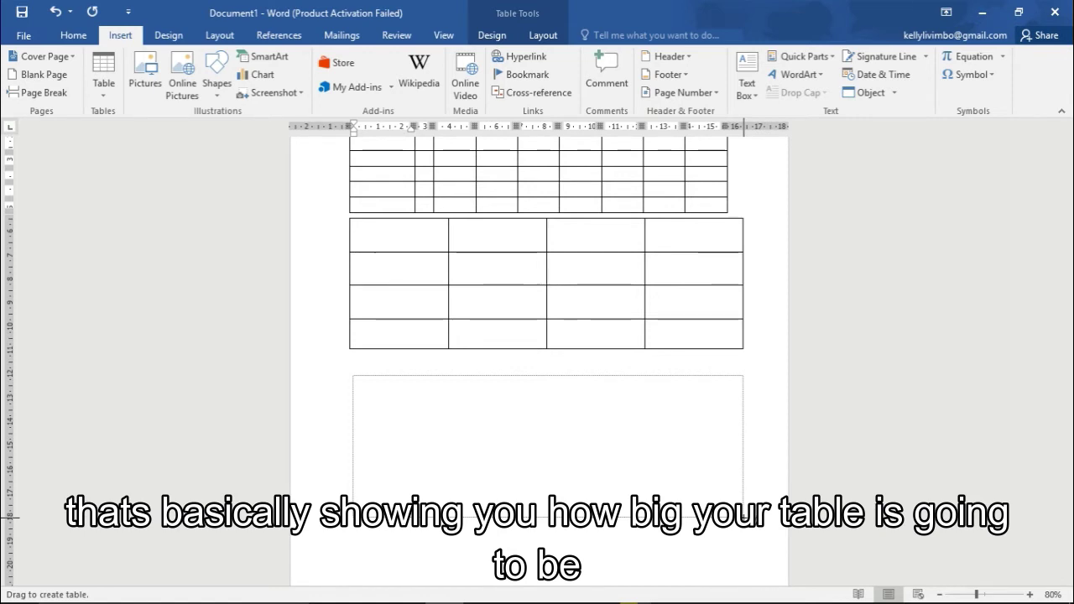
{"action": "mouse_move", "coordinate": [745, 518]}
{"action": "left_mouse_down"}
{"action": "mouse_move", "coordinate": [734, 475]}
{"action": "mouse_move", "coordinate": [745, 472]}
{"action": "left_mouse_up"}
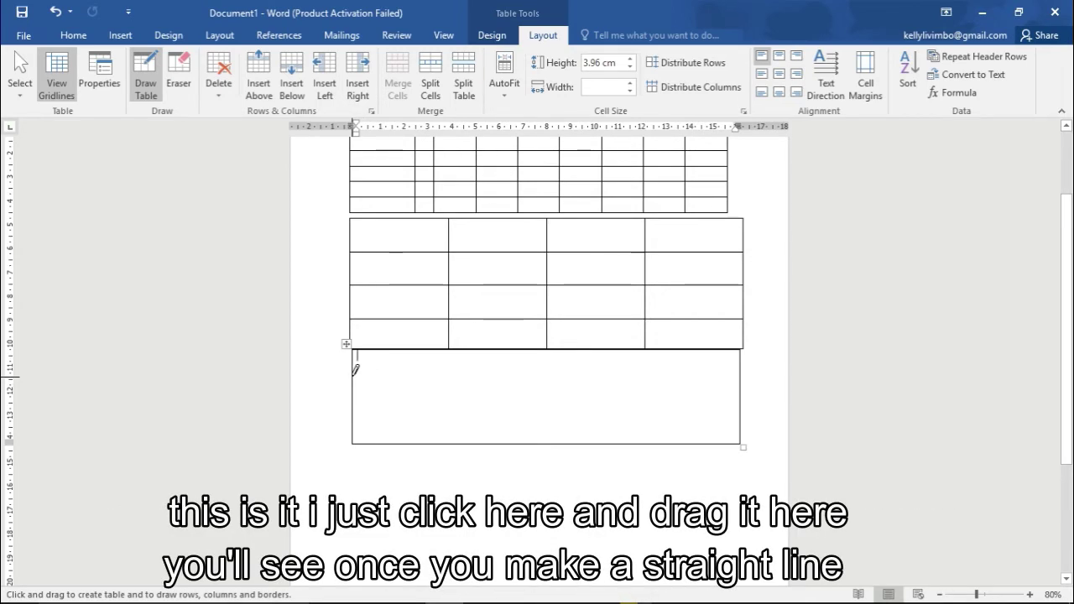
Draw two horizontal and two vertical lines inside the bottom box, making three rows and three columns.
{"action": "mouse_move", "coordinate": [355, 373]}
{"action": "left_mouse_down"}
{"action": "mouse_move", "coordinate": [446, 374]}
{"action": "mouse_move", "coordinate": [429, 371]}
{"action": "mouse_move", "coordinate": [438, 371]}
{"action": "left_mouse_up"}
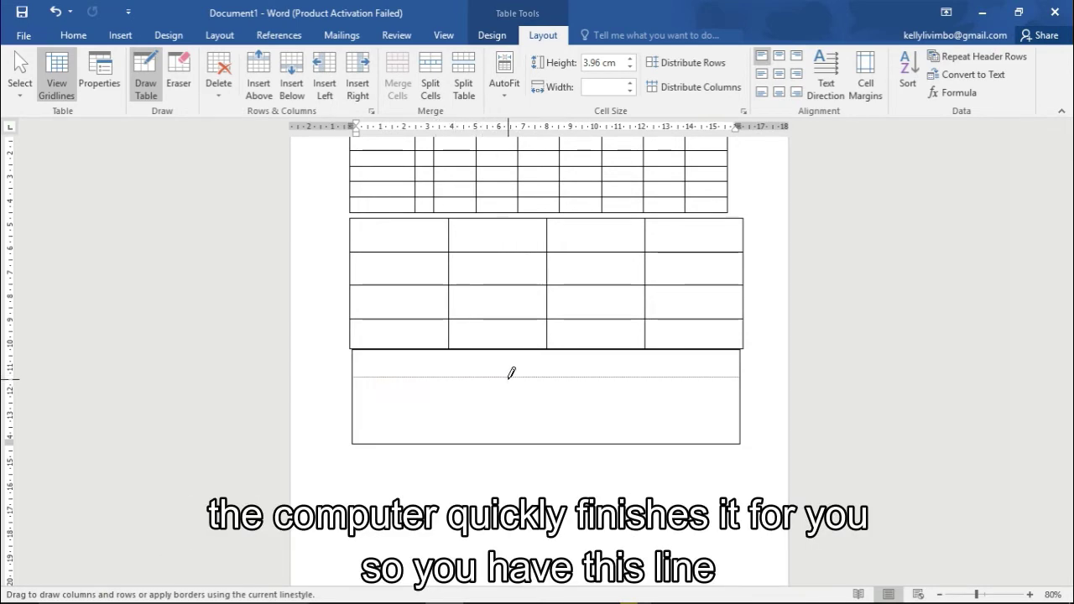
{"action": "left_click_drag", "start_coordinate": [512, 372], "coordinate": [510, 371]}
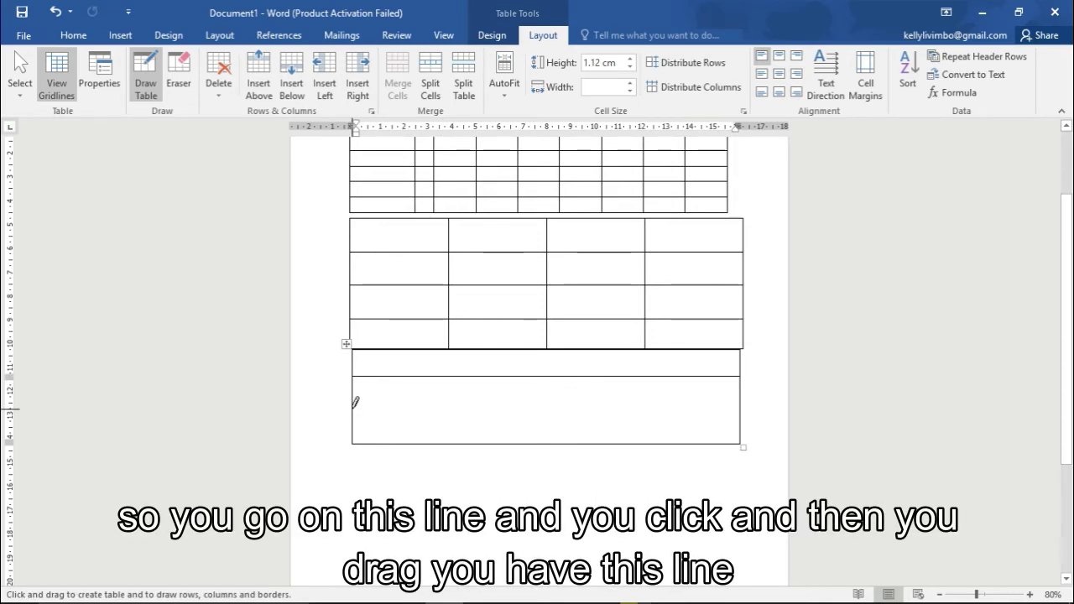
{"action": "left_click_drag", "start_coordinate": [353, 408], "coordinate": [470, 409]}
{"action": "left_click_drag", "start_coordinate": [472, 359], "coordinate": [466, 376]}
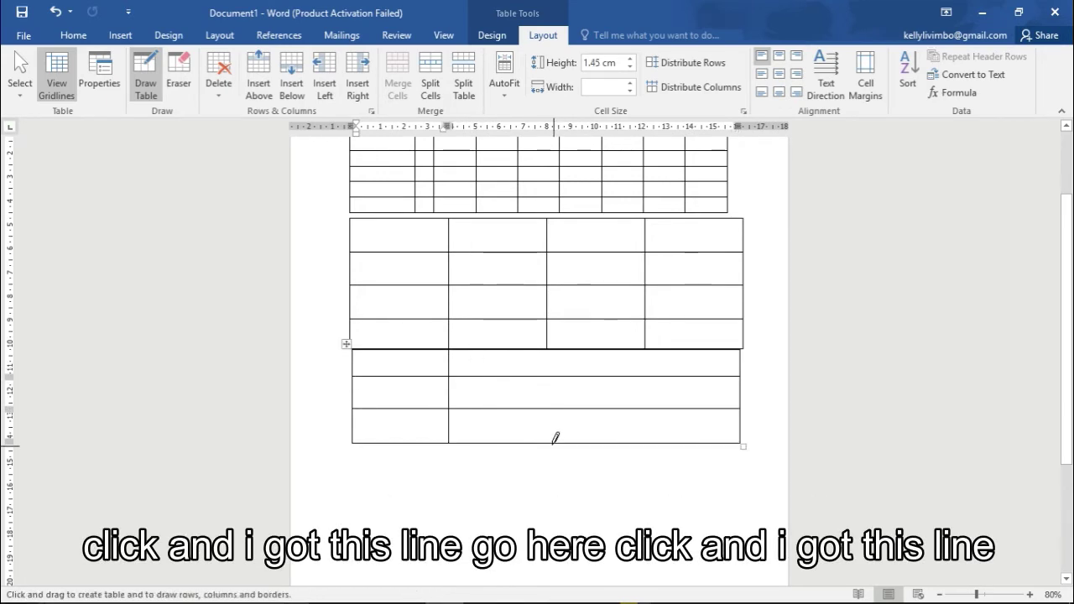
{"action": "left_click_drag", "start_coordinate": [553, 436], "coordinate": [548, 361]}
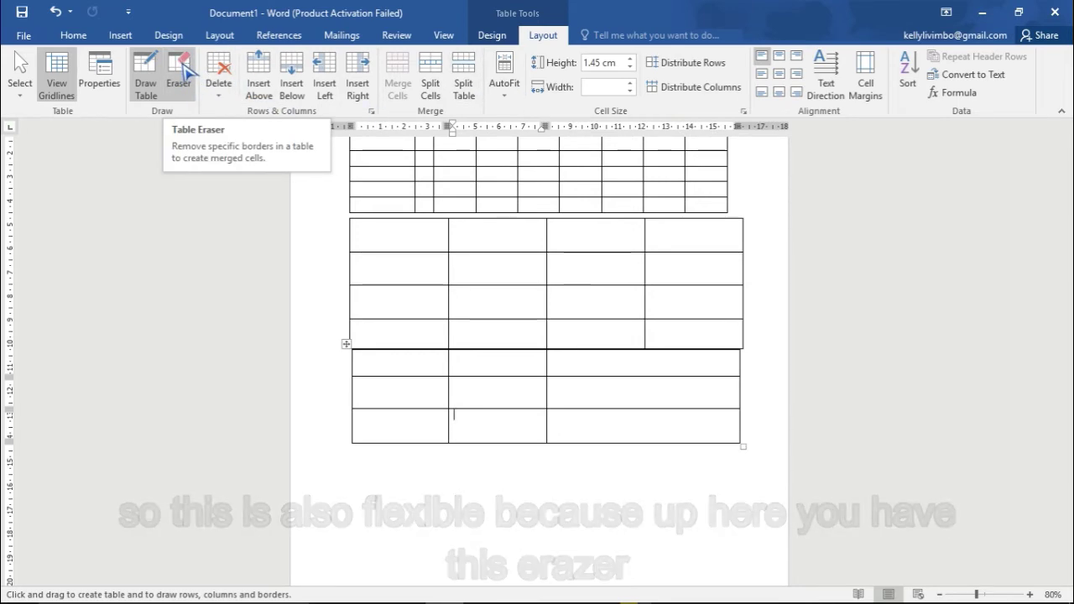
Erase the last row's middle bottom edge and the middle row's inner vertical divider.
{"action": "left_click", "coordinate": [181, 73]}
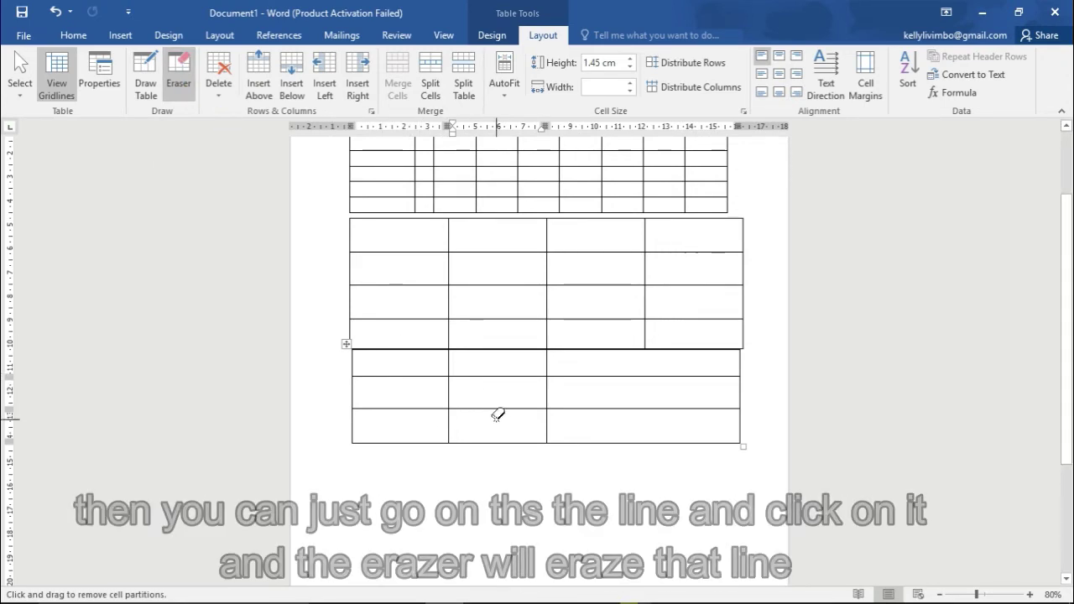
{"action": "left_click", "coordinate": [534, 442]}
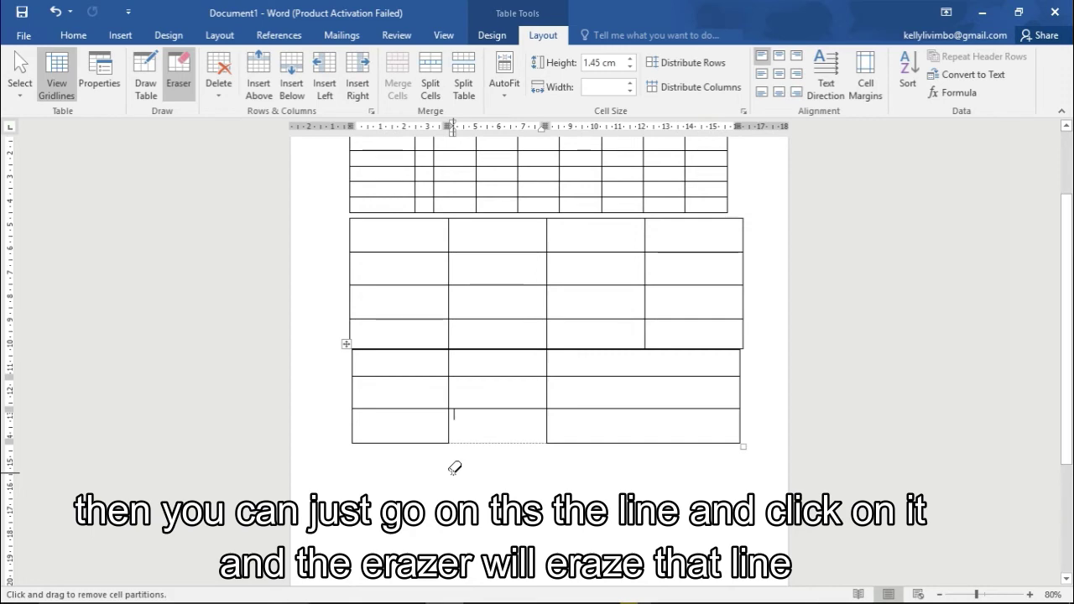
{"action": "left_click", "coordinate": [547, 393]}
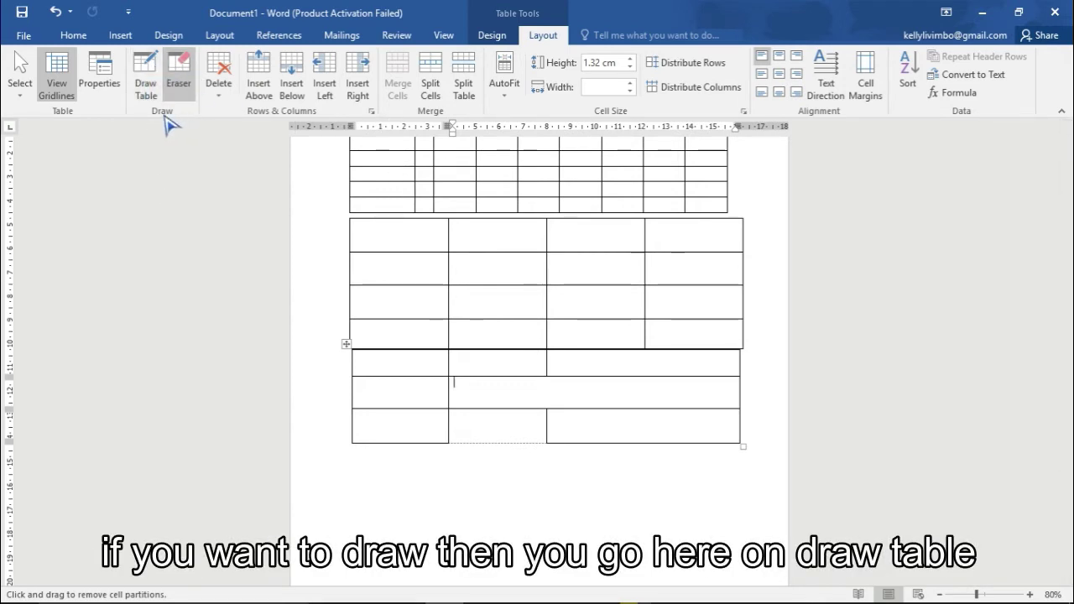
Redraw the bottom border under the last row's middle cell with the Draw Table pencil.
{"action": "left_click", "coordinate": [145, 80]}
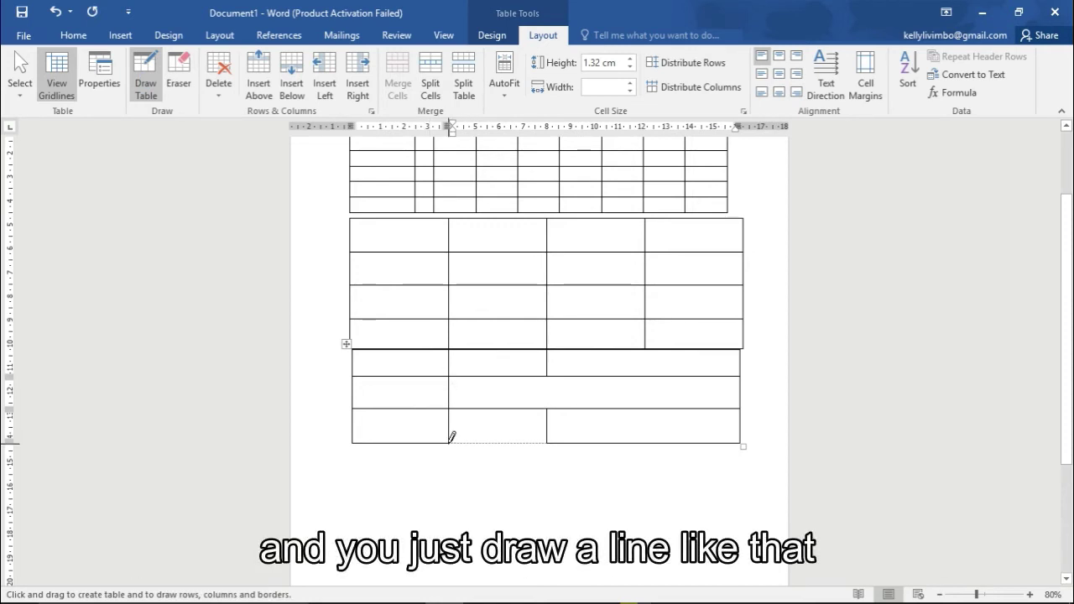
{"action": "left_click_drag", "start_coordinate": [453, 437], "coordinate": [503, 438]}
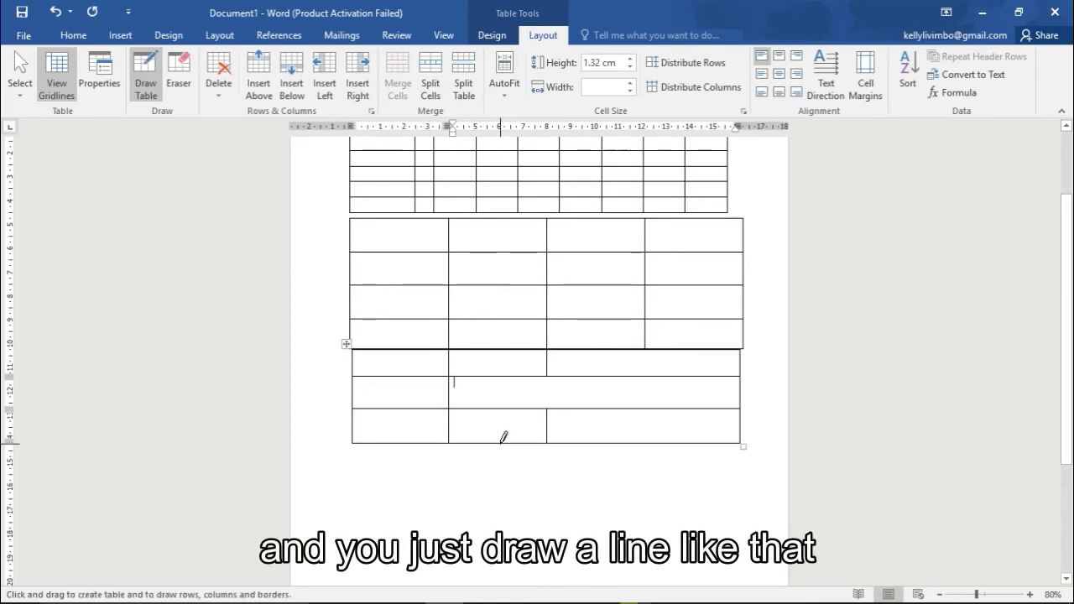
Open Quick Tables under Insert > Table and scroll the Built-In calendars, matrices and tabular lists.
{"action": "left_click", "coordinate": [120, 38]}
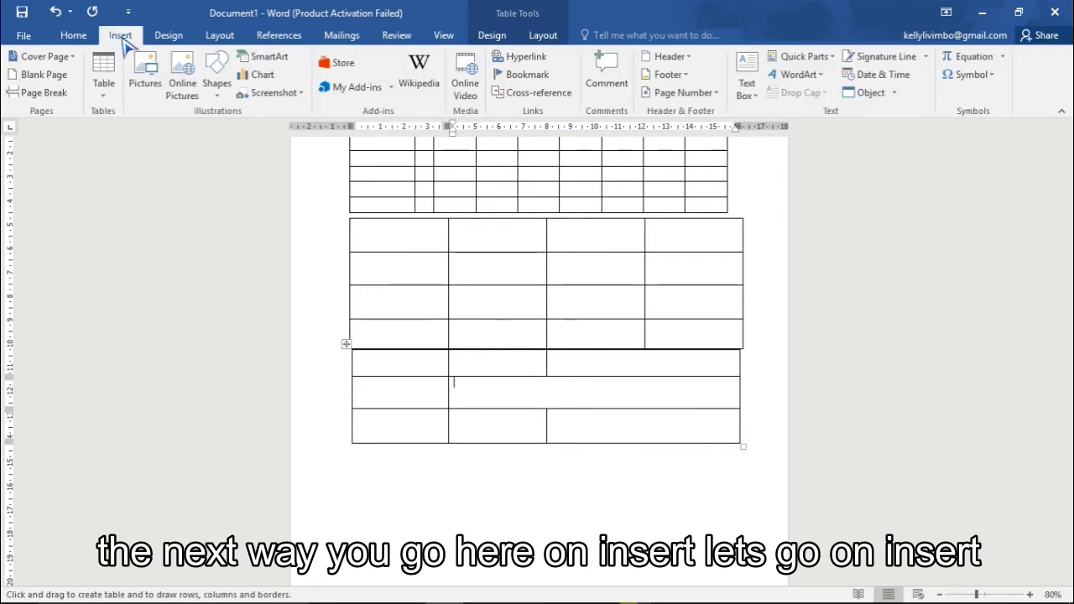
{"action": "left_click", "coordinate": [106, 92]}
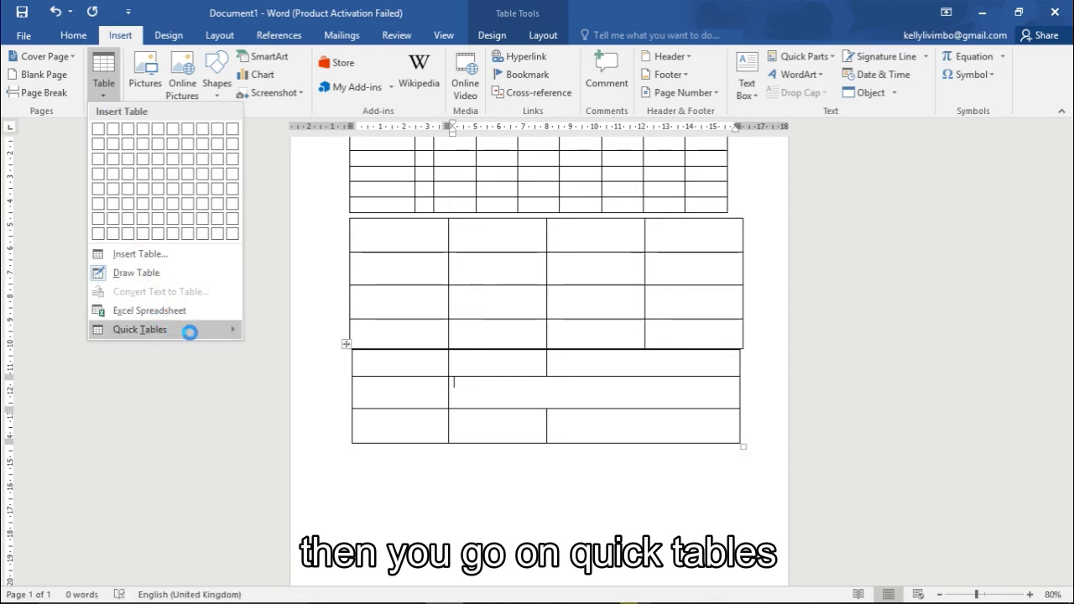
{"action": "mouse_move", "coordinate": [235, 339]}
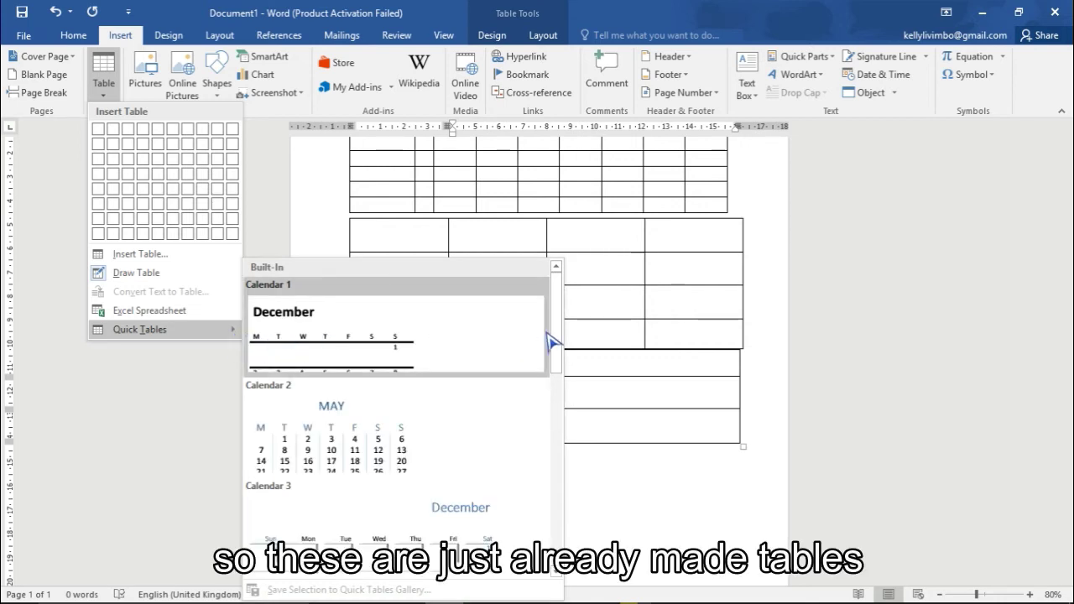
{"action": "scroll", "coordinate": [558, 348], "scroll_direction": "down", "scroll_amount": 1}
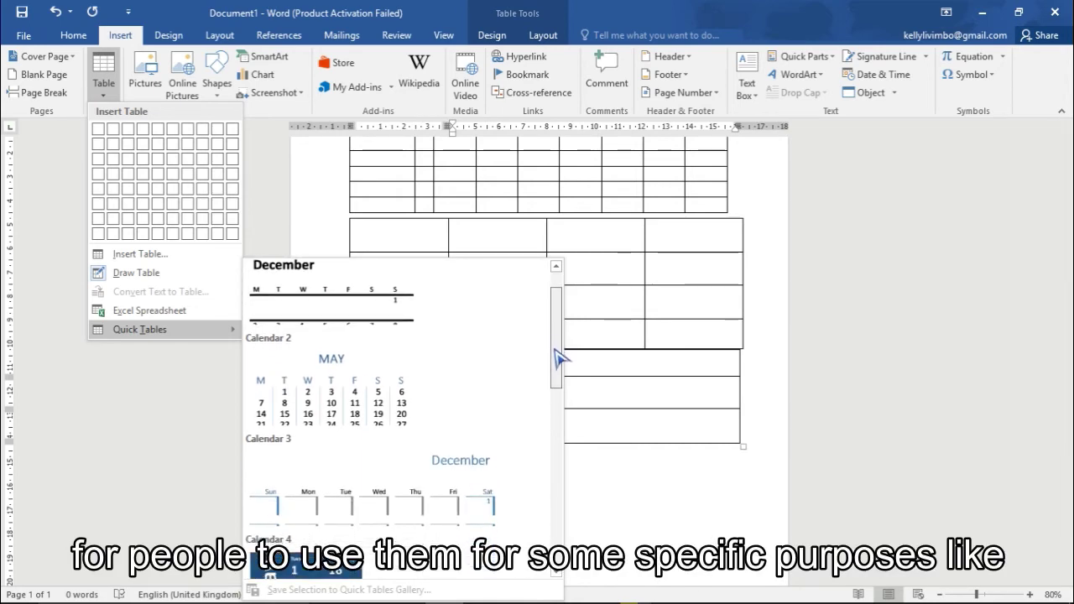
{"action": "left_click_drag", "start_coordinate": [559, 357], "coordinate": [560, 505]}
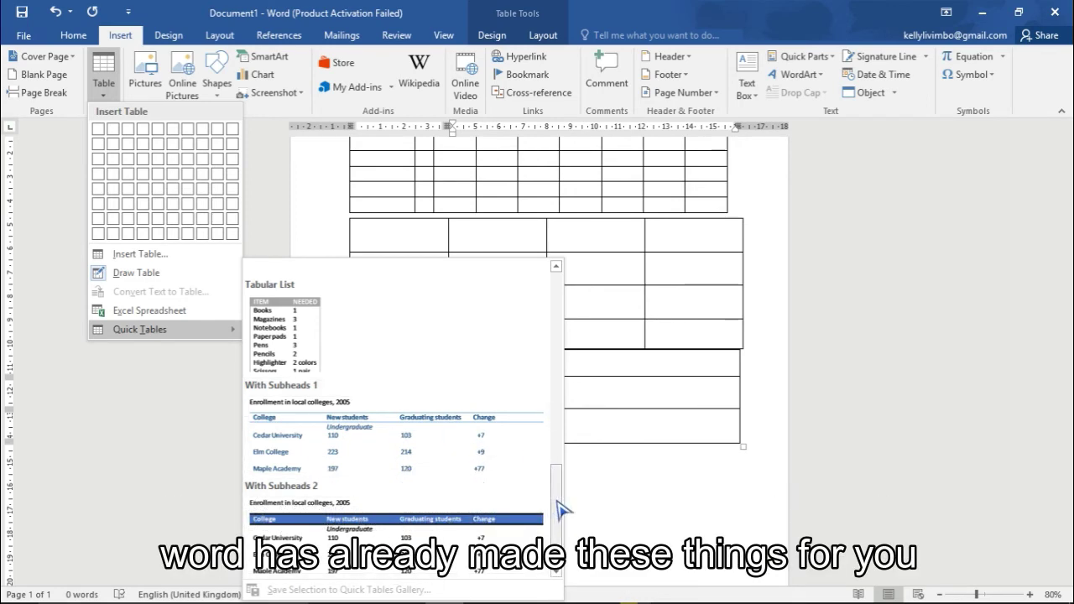
{"action": "left_click_drag", "start_coordinate": [559, 509], "coordinate": [567, 317]}
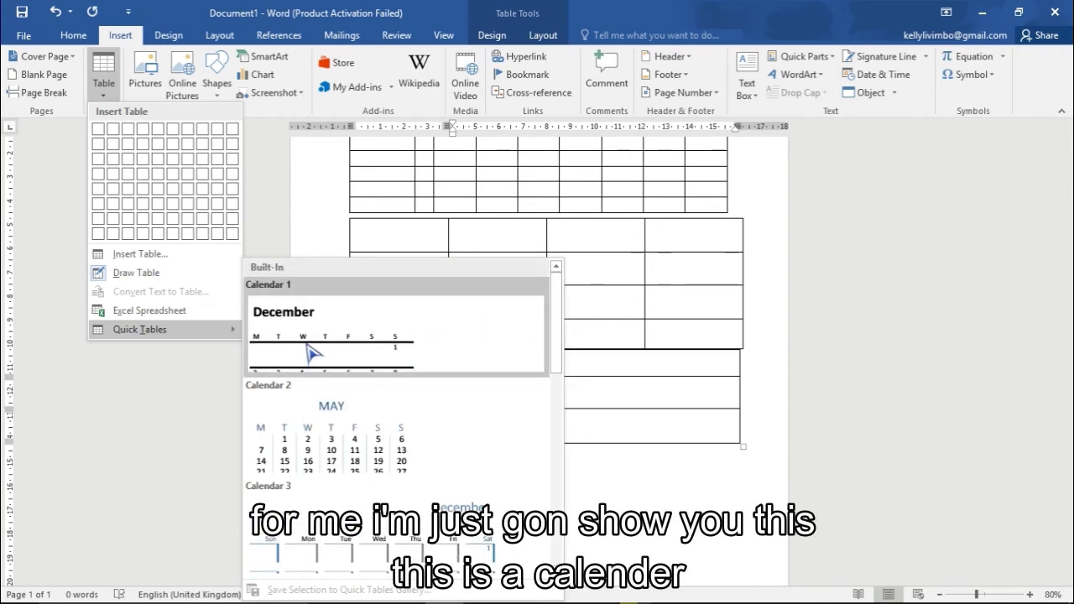
Insert Calendar 1, move it into the bottom table's right column, and type 202 before December.
{"action": "left_click", "coordinate": [326, 367]}
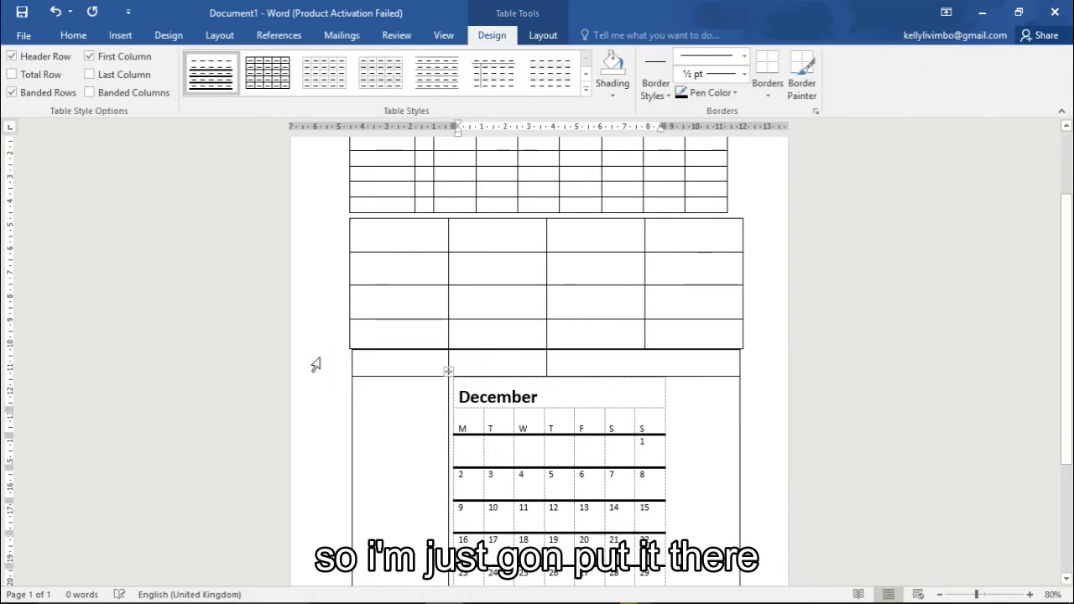
{"action": "left_click_drag", "start_coordinate": [1067, 252], "coordinate": [1071, 339]}
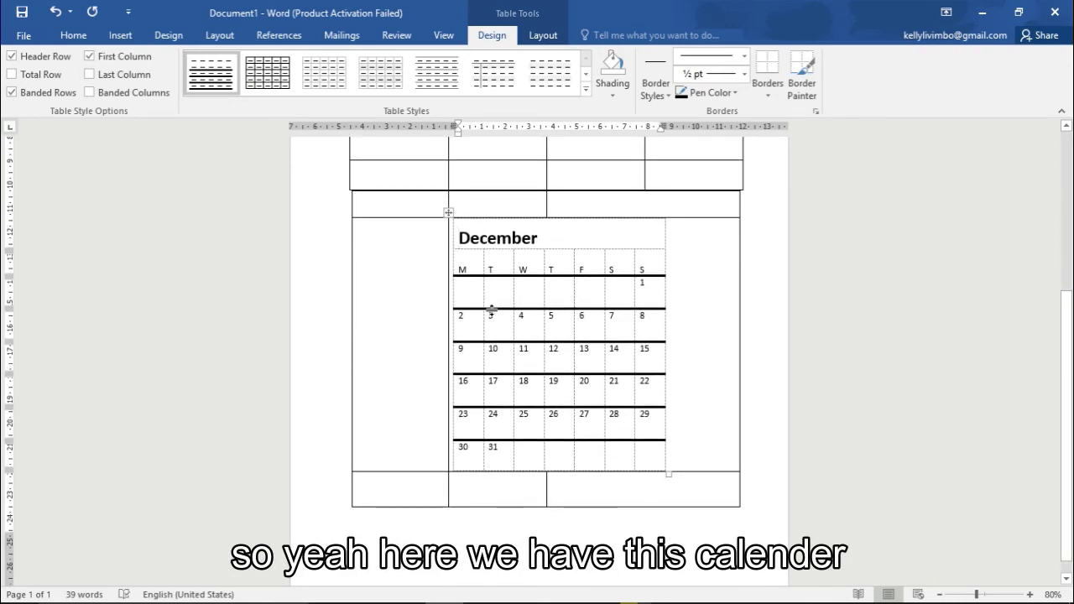
{"action": "left_click_drag", "start_coordinate": [450, 213], "coordinate": [434, 297]}
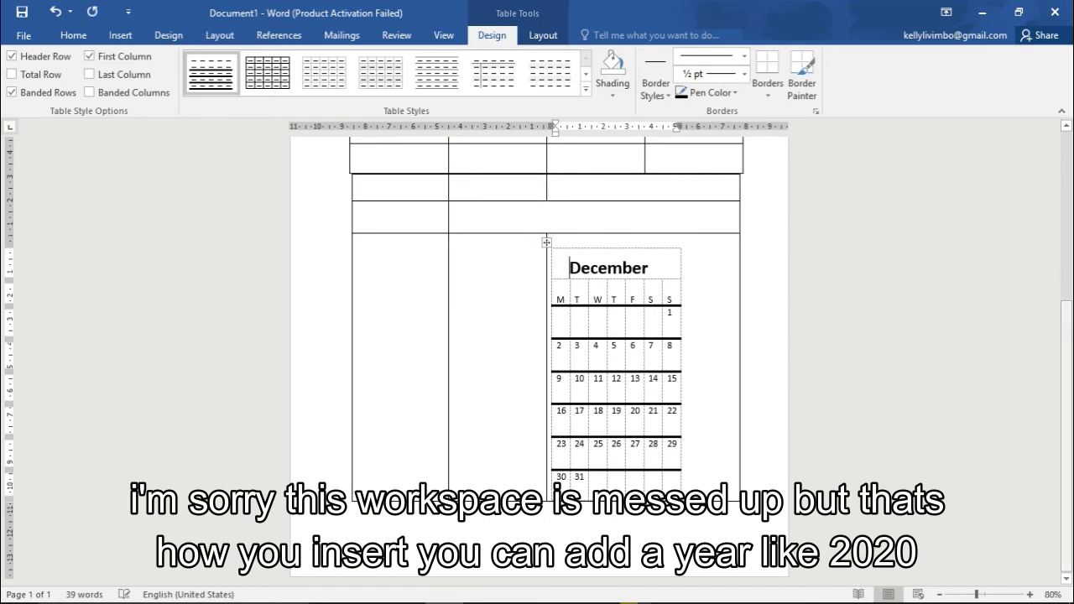
{"action": "type", "text": "202"}
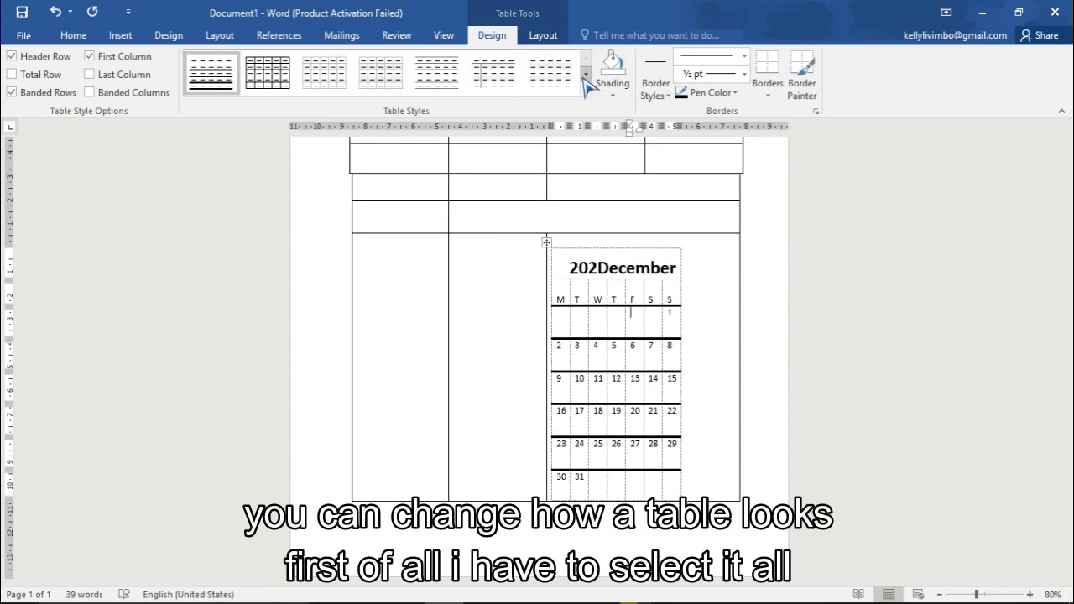
Select the whole December calendar table and scroll the Design tab's Table Styles gallery.
{"action": "left_click", "coordinate": [547, 243]}
{"action": "left_click", "coordinate": [678, 495]}
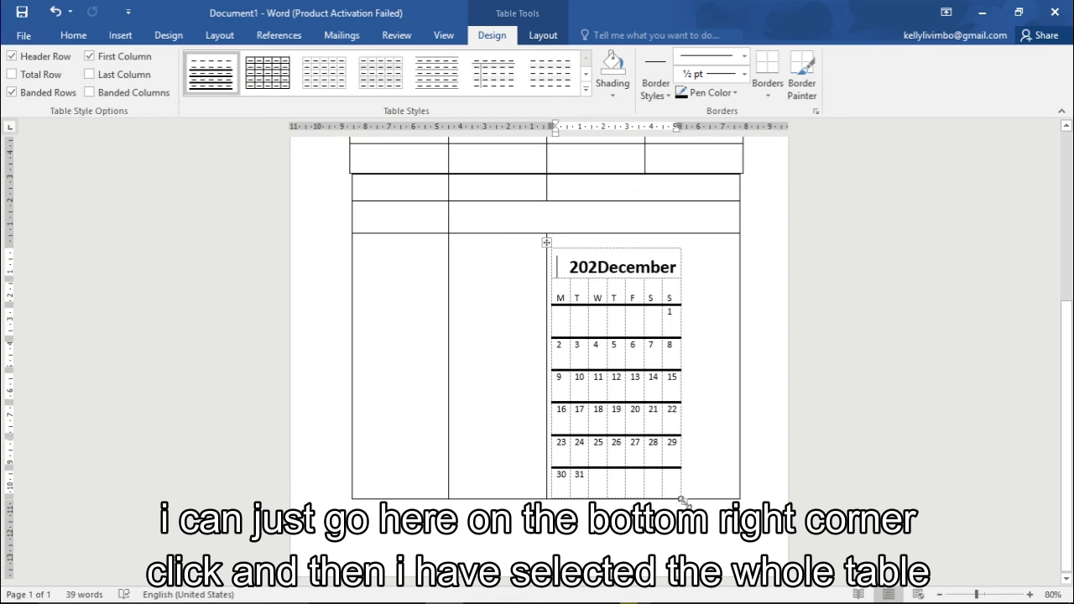
{"action": "left_click", "coordinate": [684, 502]}
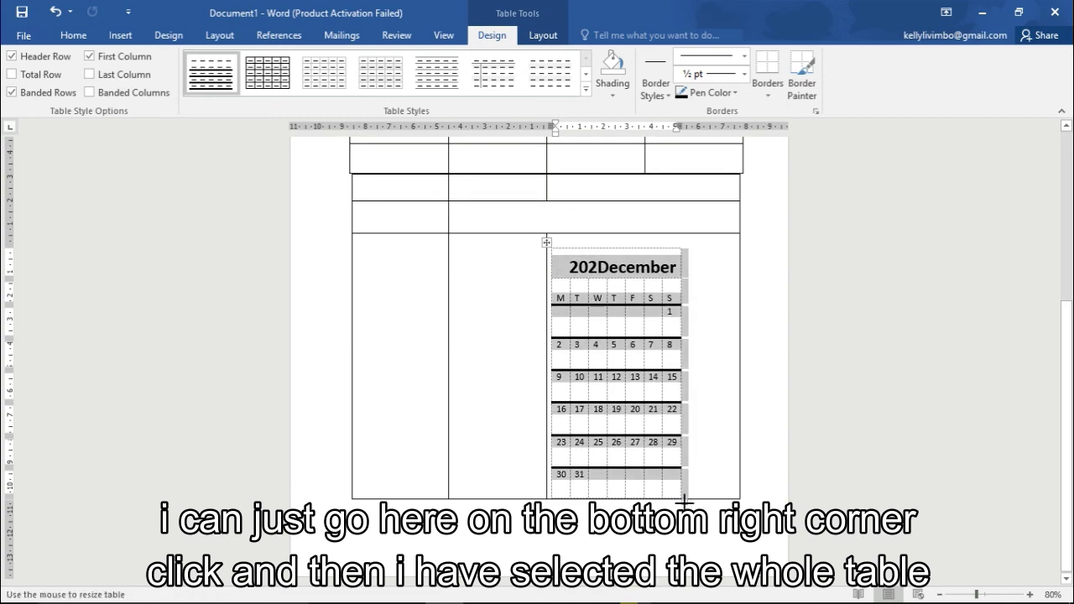
{"action": "left_click", "coordinate": [586, 75]}
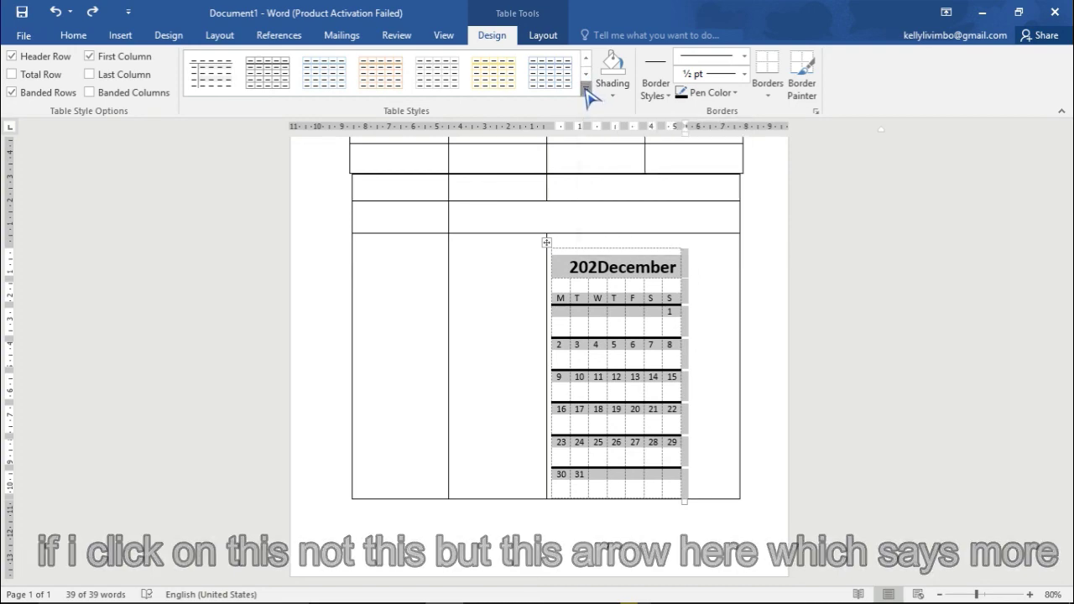
Apply the Grid Table 2 - Accent 3 style to the calendar, then deselect it.
{"action": "left_click", "coordinate": [588, 90]}
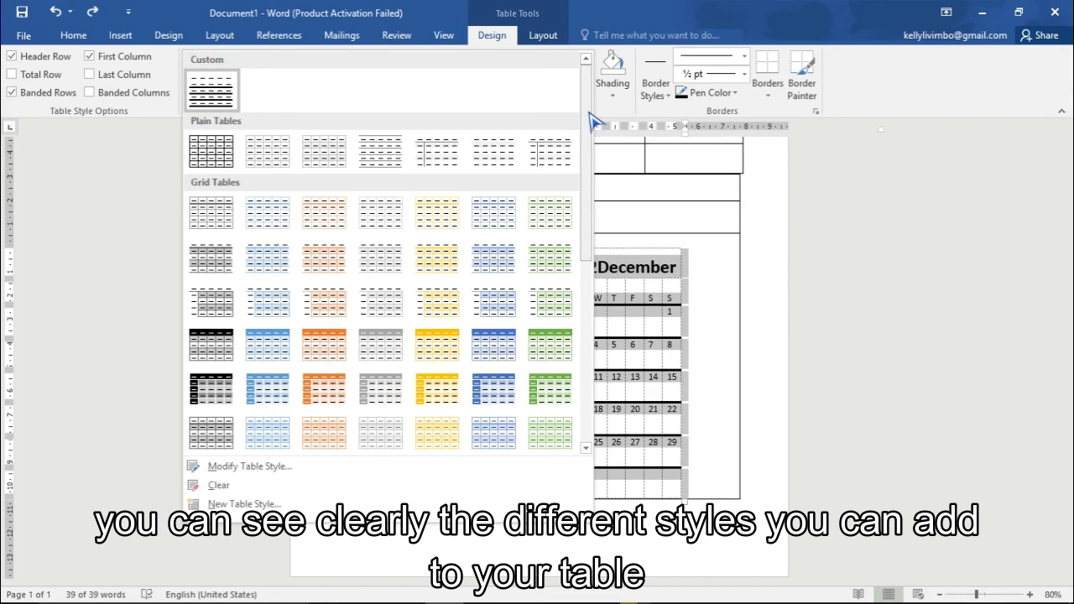
{"action": "left_click_drag", "start_coordinate": [591, 119], "coordinate": [587, 307]}
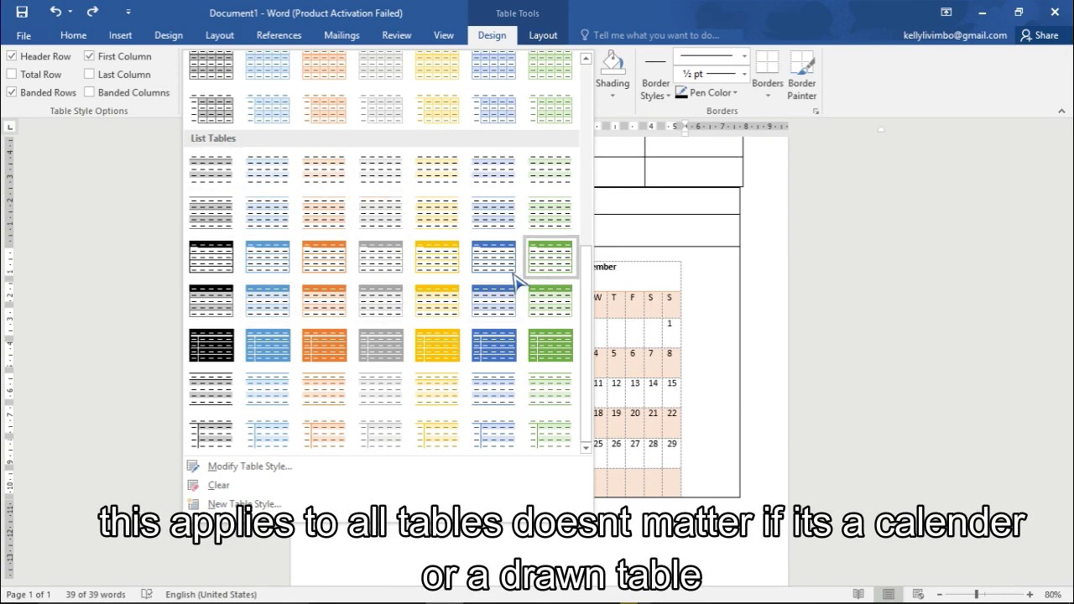
{"action": "left_click_drag", "start_coordinate": [584, 315], "coordinate": [583, 163]}
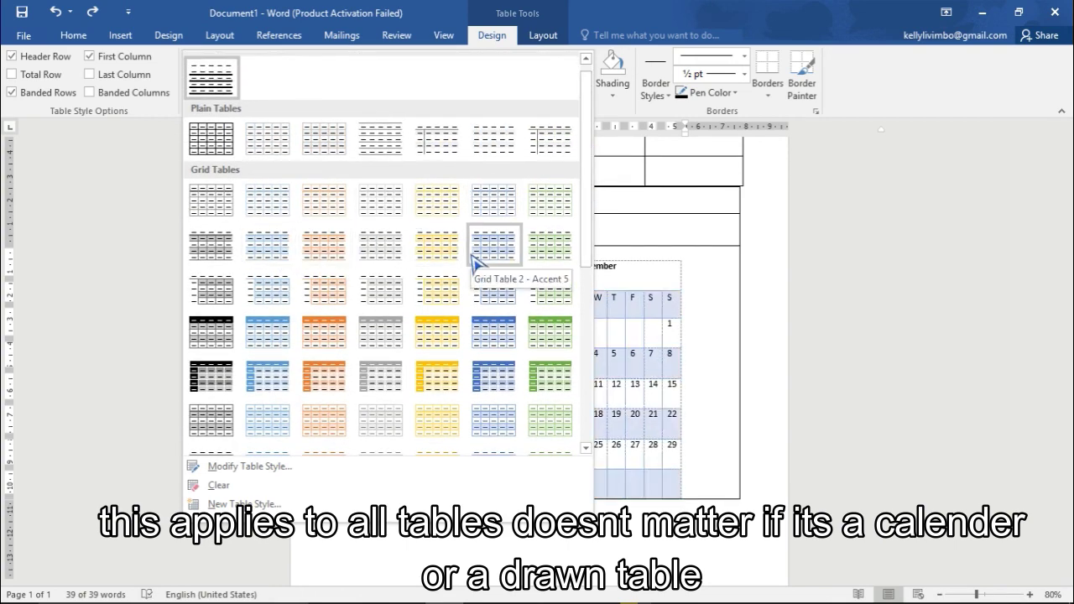
{"action": "left_click", "coordinate": [382, 268]}
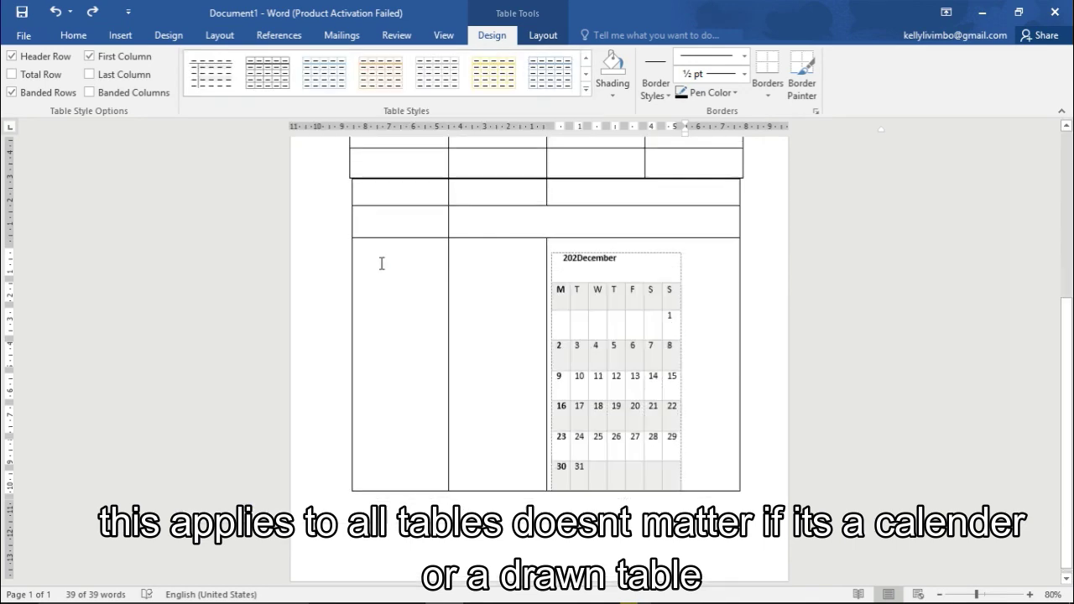
{"action": "left_click", "coordinate": [789, 333]}
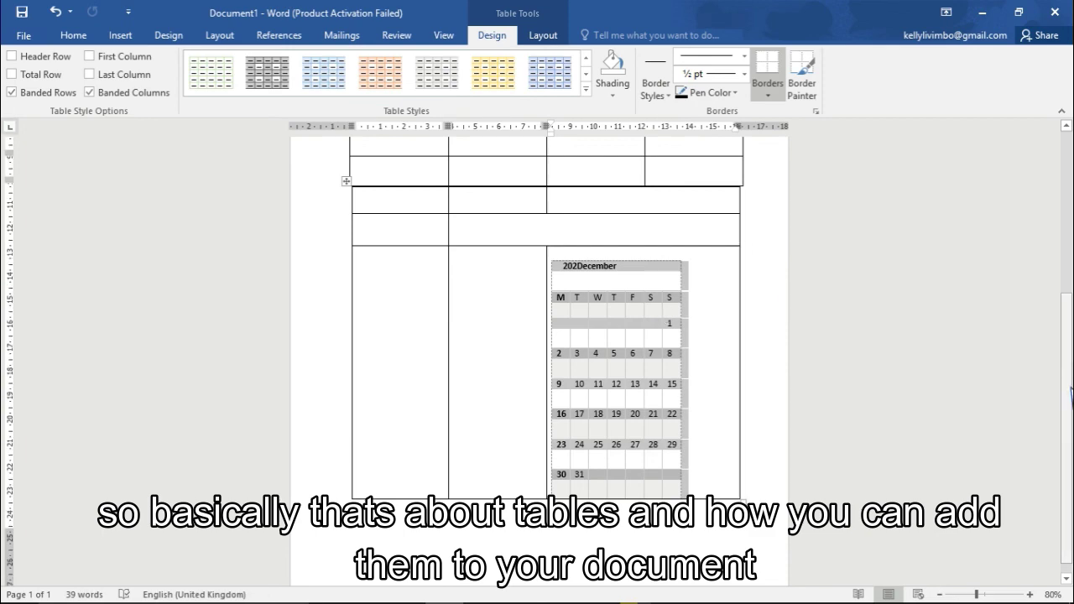
{"action": "scroll", "coordinate": [790, 299], "scroll_direction": "up", "scroll_amount": 6}
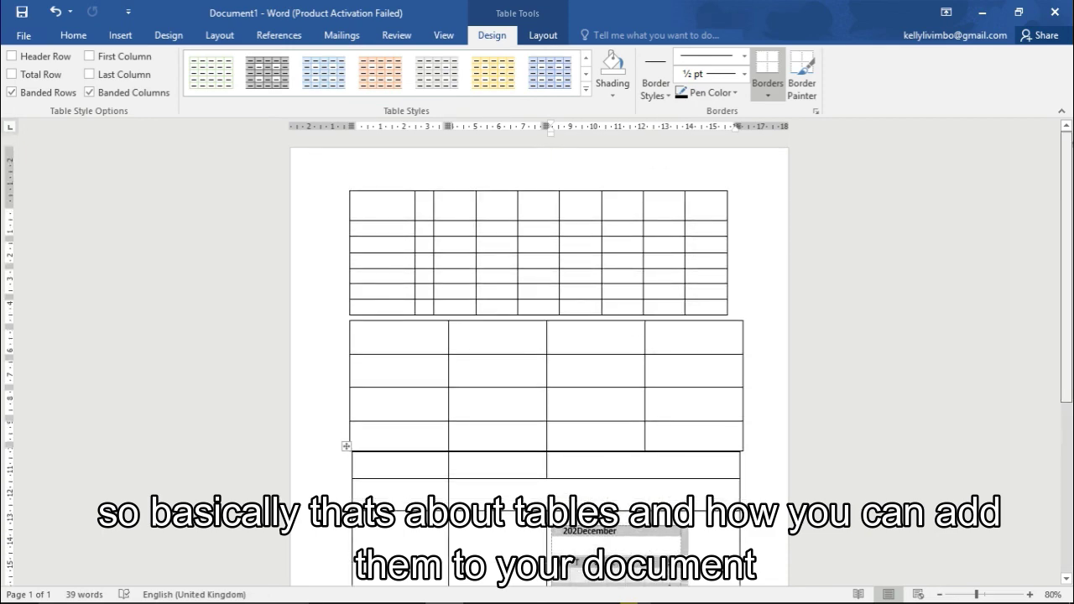
{"action": "mouse_move", "coordinate": [1070, 215]}
{"action": "left_mouse_down"}
{"action": "mouse_move", "coordinate": [1066, 410]}
{"action": "mouse_move", "coordinate": [1063, 216]}
{"action": "left_mouse_up"}
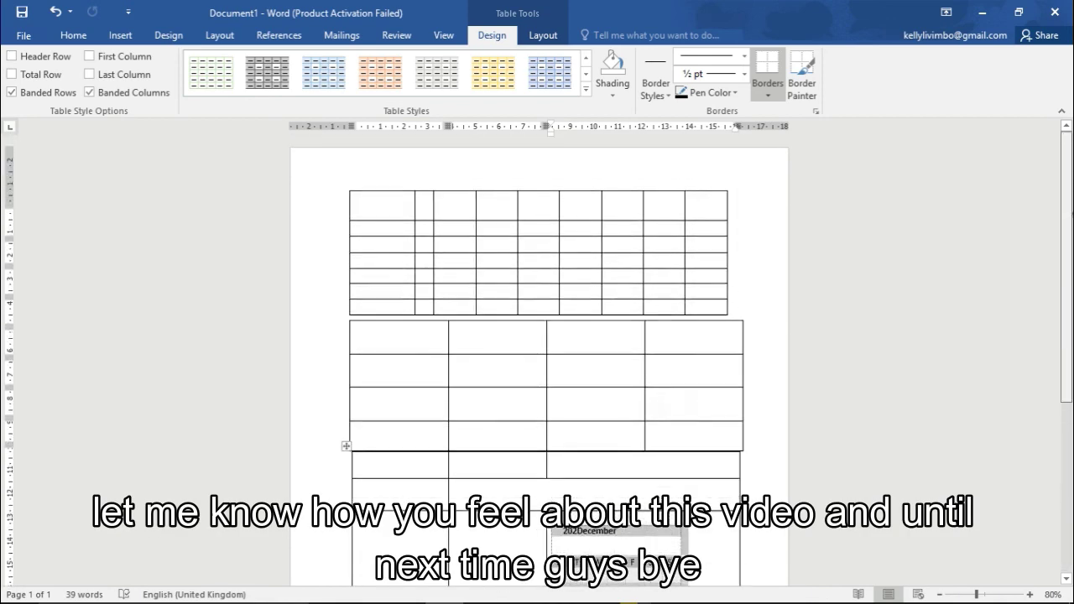